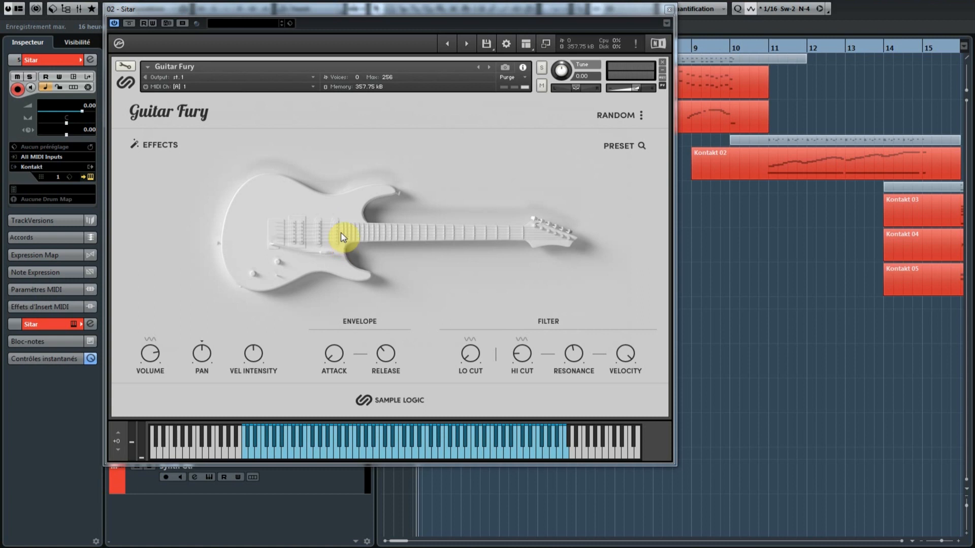
# - Examine the LFO settings of the Volume and Lo Cut controls, and turn the envelope attack down to 0.00 ms
pyautogui.click(341, 232)
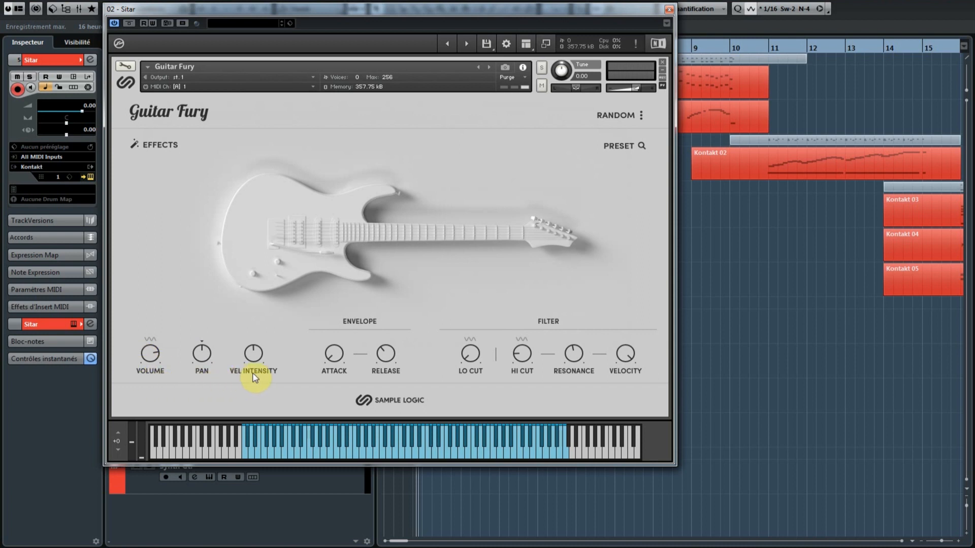
pyautogui.click(155, 344)
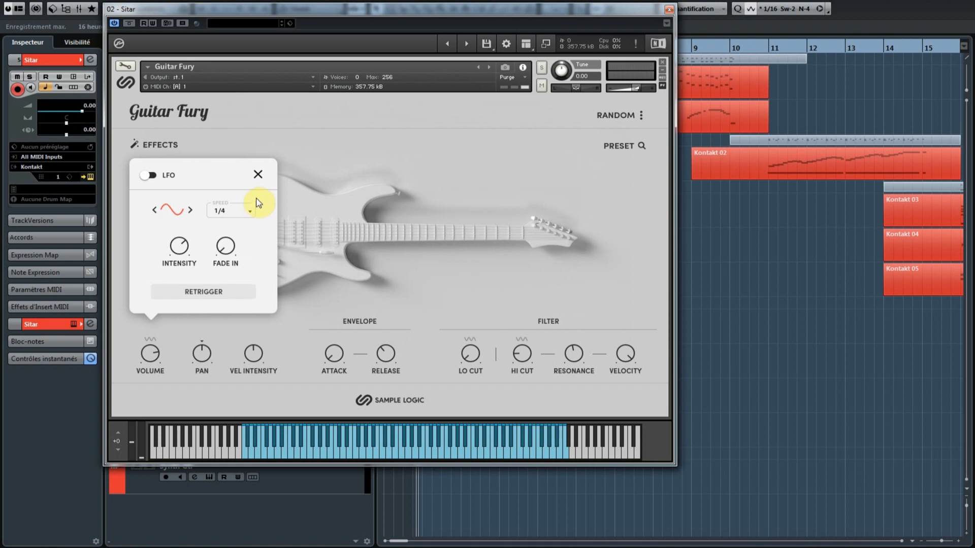
pyautogui.click(258, 175)
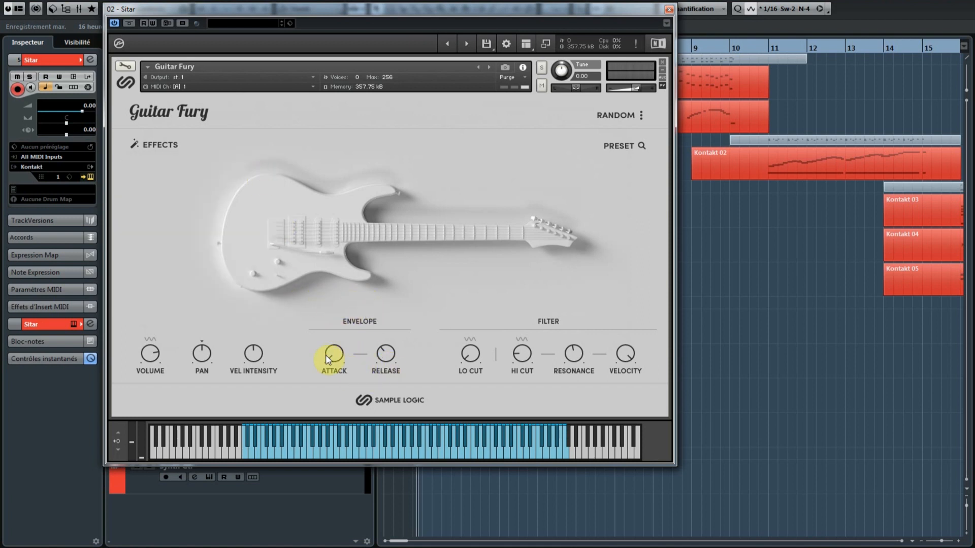
pyautogui.moveTo(333, 353); pyautogui.dragTo(337, 421)
pyautogui.click(470, 338)
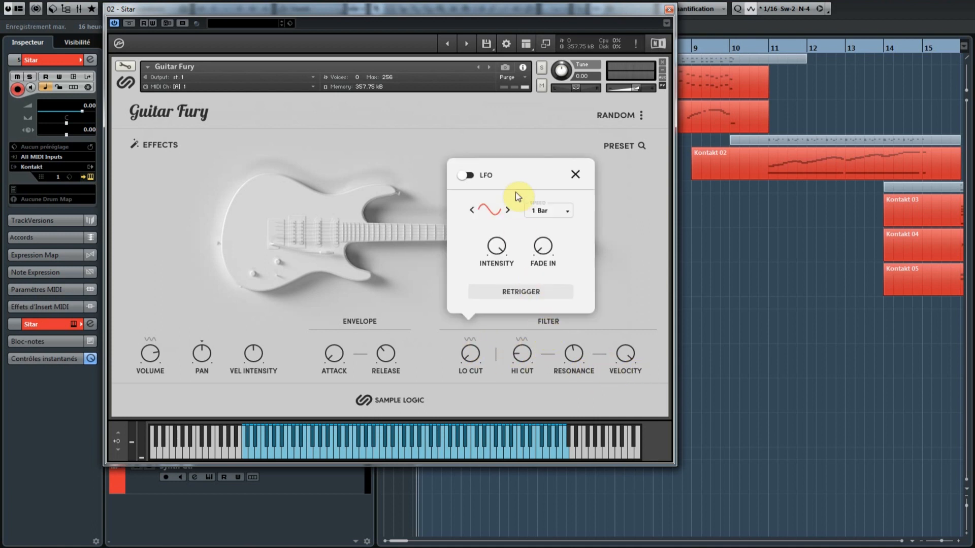
pyautogui.click(514, 286)
pyautogui.click(576, 174)
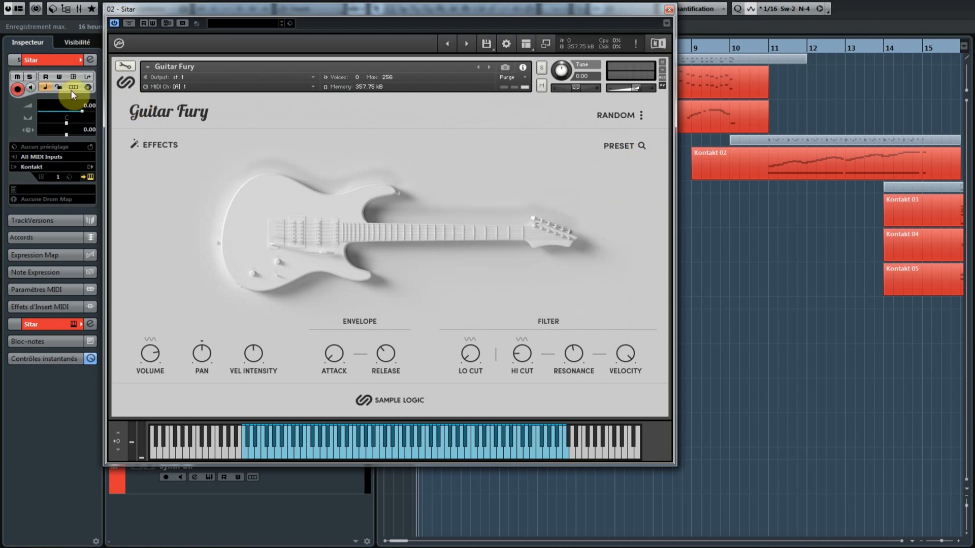
# - View the effects rack and the list of effects available for the Compressor slot, and return to the main instrument view
pyautogui.click(160, 146)
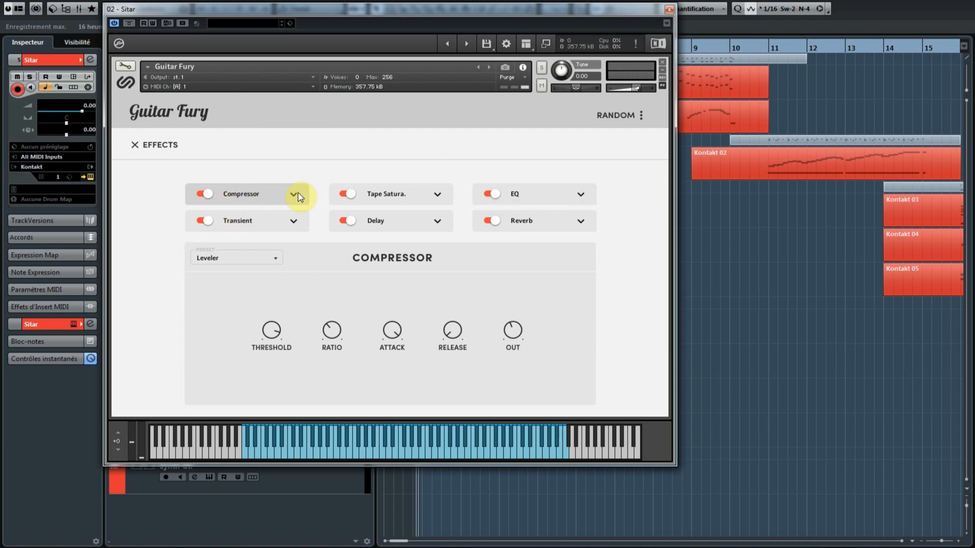
pyautogui.click(296, 194)
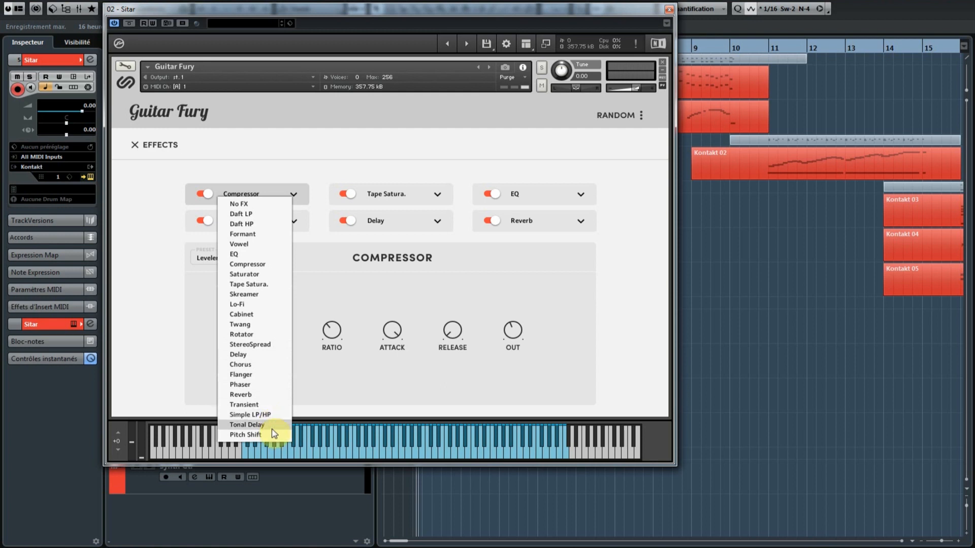
pyautogui.click(380, 247)
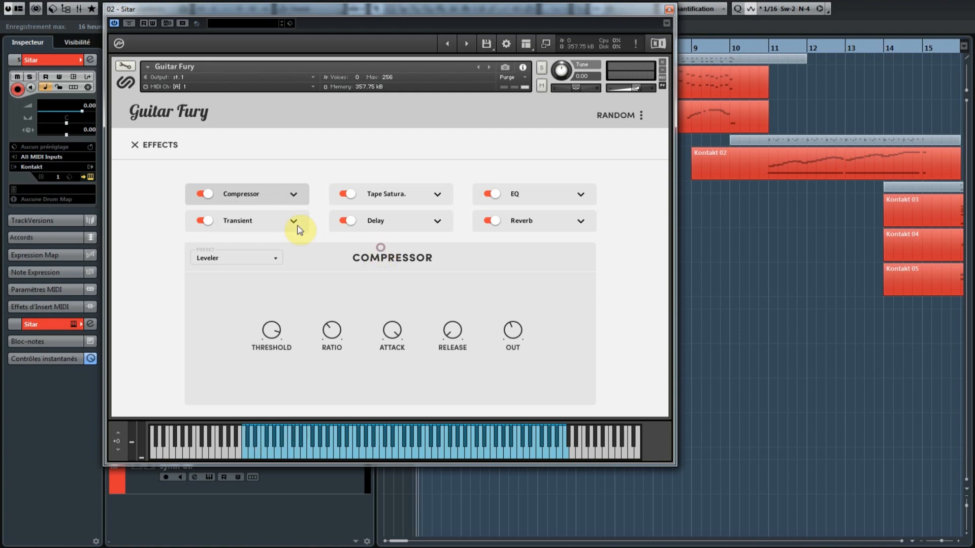
pyautogui.click(163, 147)
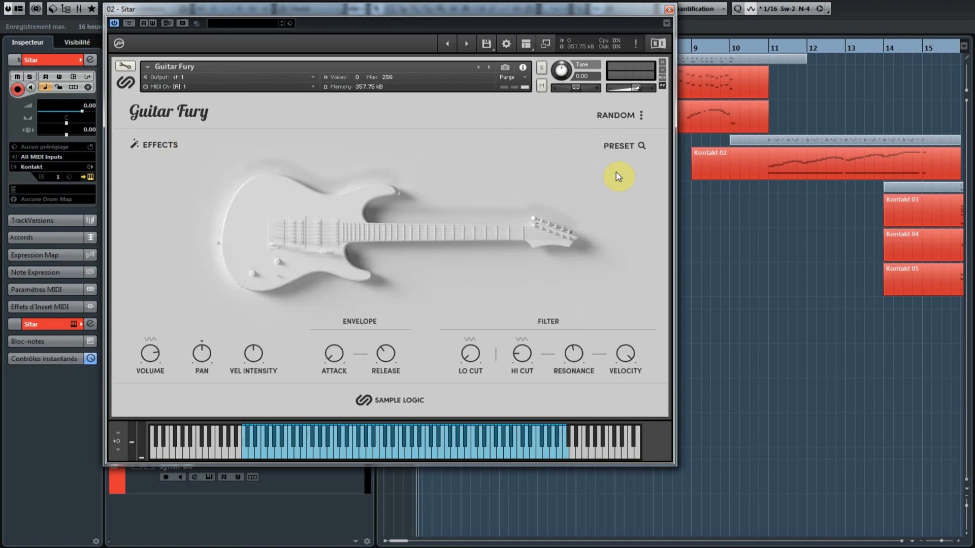
# - Switch the Instrument, Source and Effects options off and back on in the random settings
pyautogui.click(643, 114)
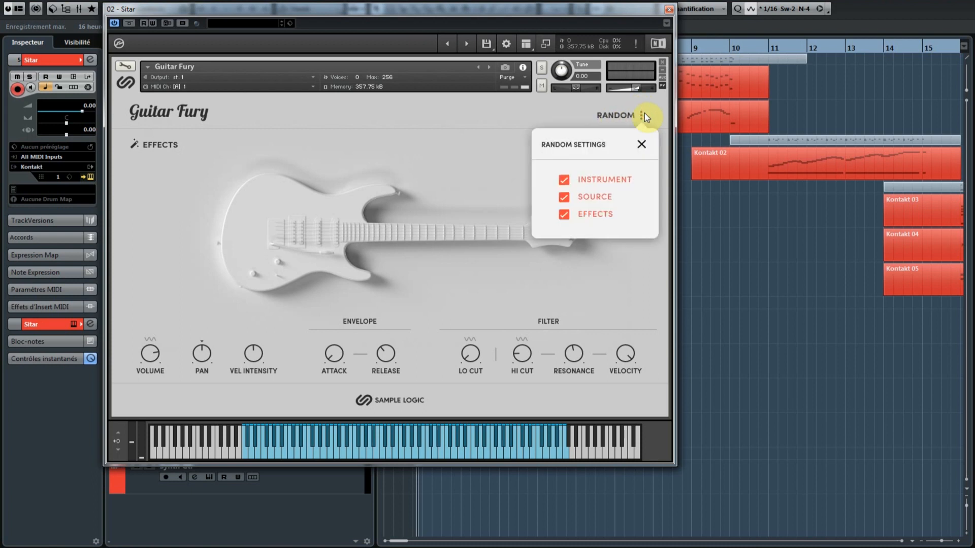
pyautogui.click(564, 215)
pyautogui.click(564, 197)
pyautogui.click(564, 180)
pyautogui.click(566, 199)
pyautogui.click(564, 215)
pyautogui.click(564, 180)
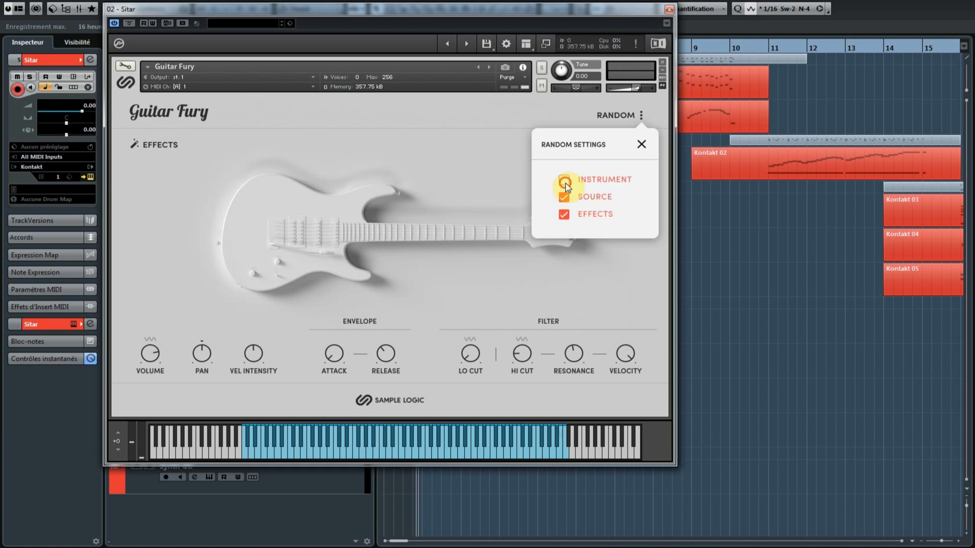
pyautogui.click(642, 144)
# - Browse the instrument presets by tag, clearing Traditional, trying Ambient, and filtering by Bass and Synth
pyautogui.click(637, 152)
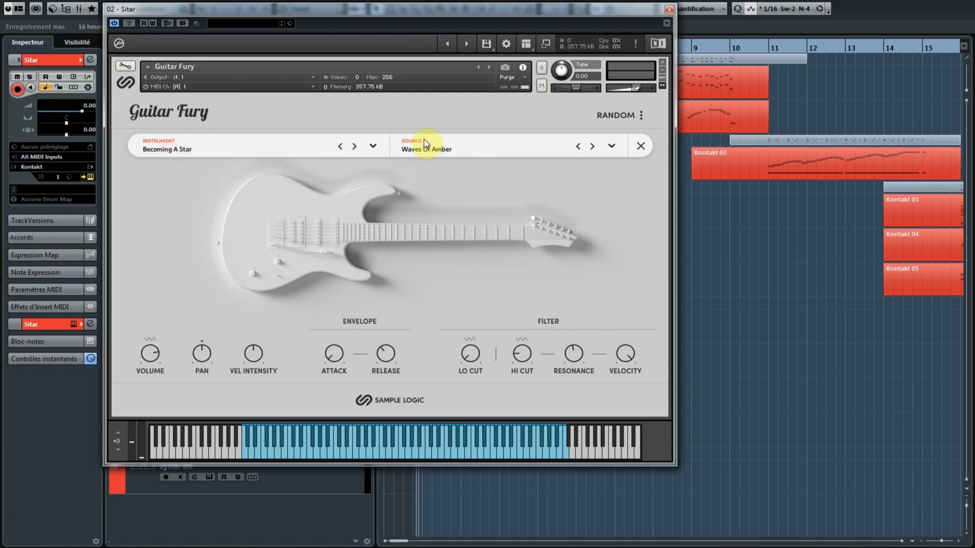
pyautogui.click(153, 148)
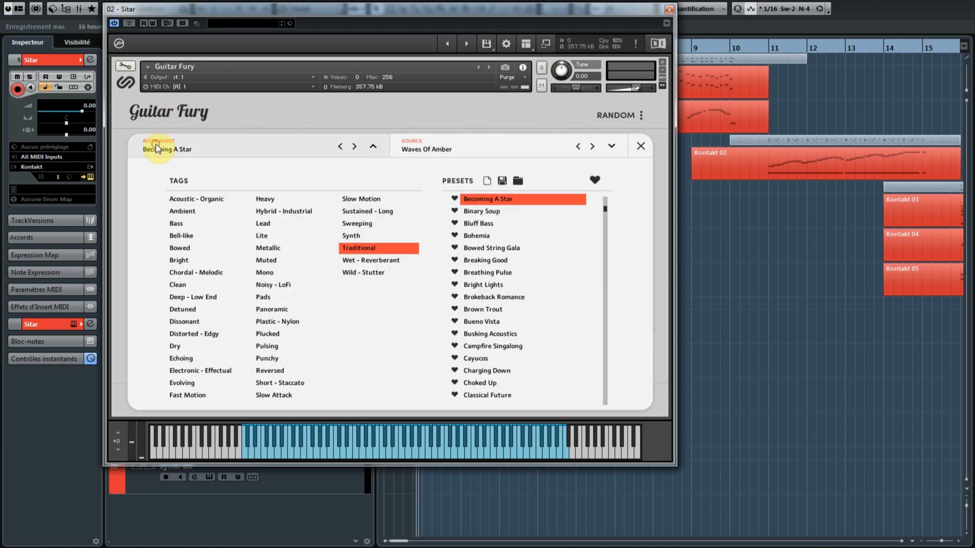
pyautogui.click(377, 245)
pyautogui.click(201, 212)
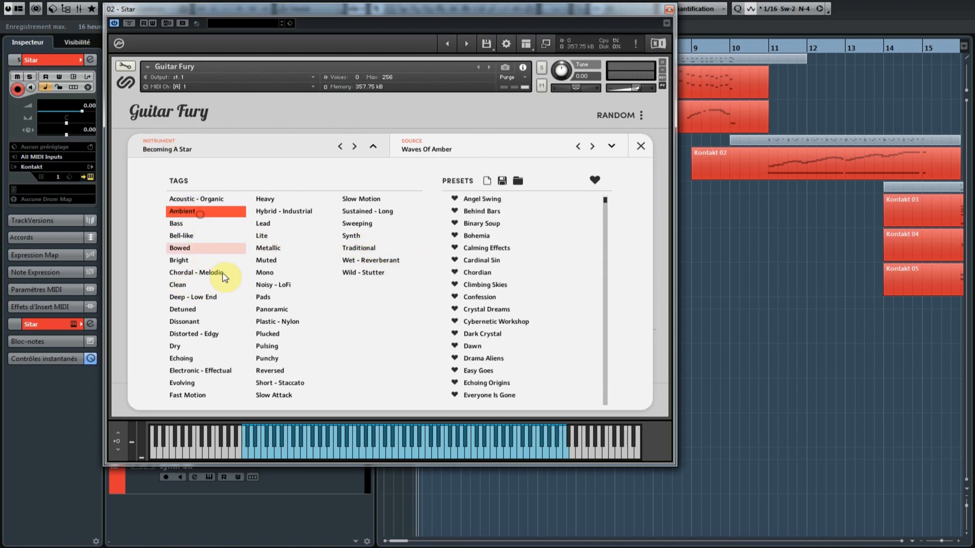
pyautogui.click(195, 222)
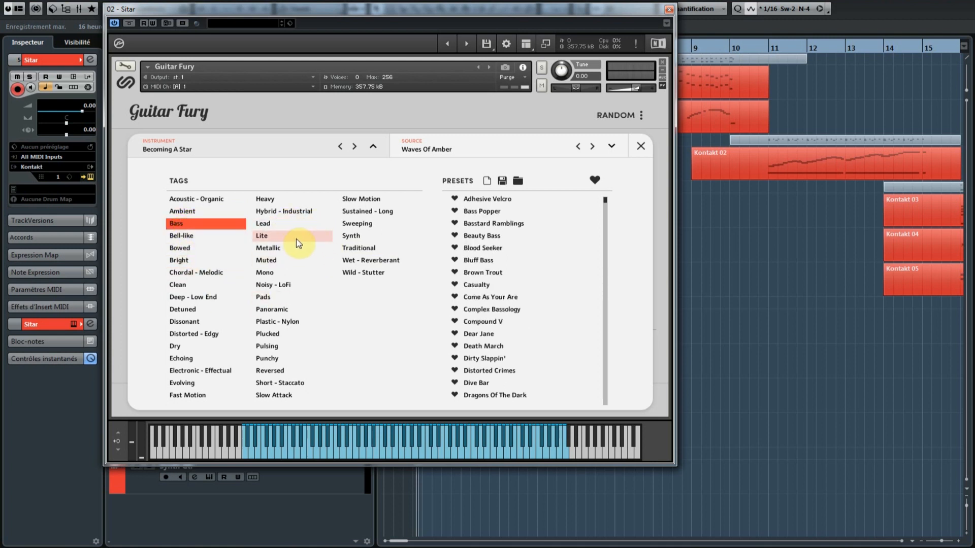
pyautogui.click(362, 237)
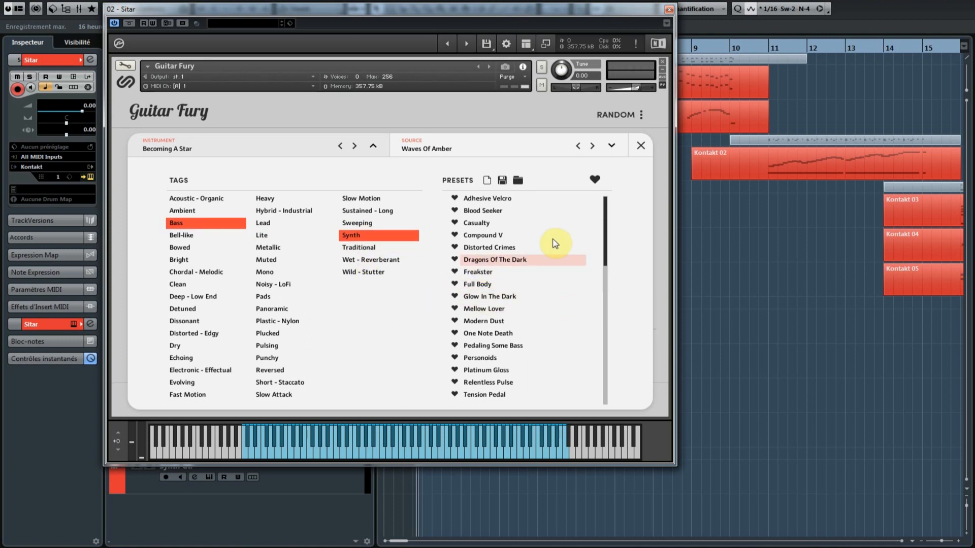
# - Mark Distorted Crimes as a favorite, view only the favorite presets, and unmark Full Body and Distorted Crimes
pyautogui.click(455, 248)
pyautogui.click(596, 180)
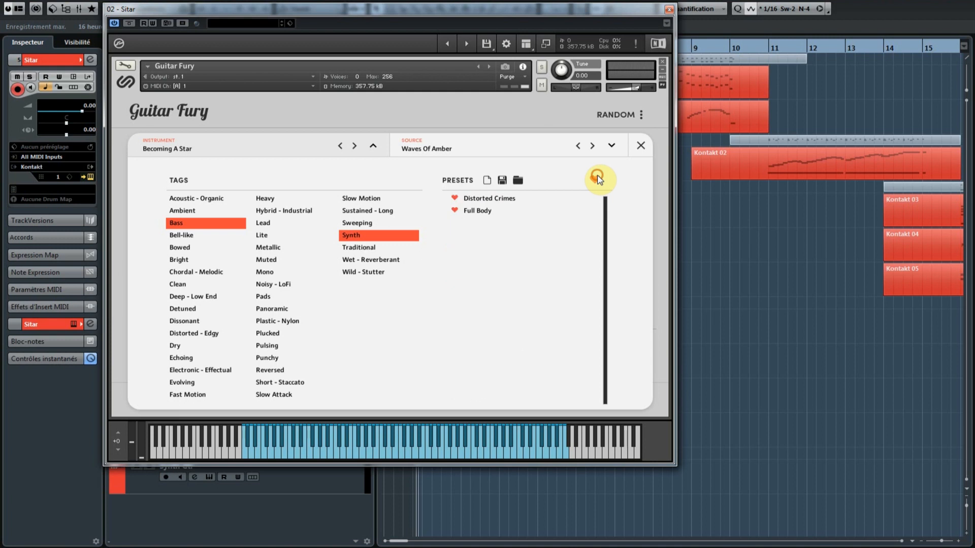
pyautogui.click(596, 180)
pyautogui.click(454, 285)
pyautogui.click(455, 247)
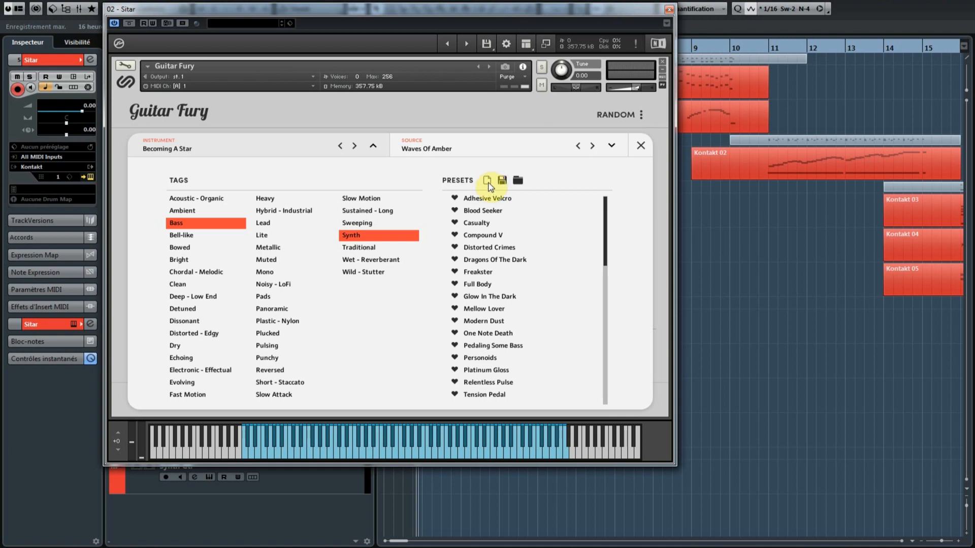
# - Clear the Synth and Bass tag filters and collapse the instrument preset list
pyautogui.click(362, 239)
pyautogui.click(215, 225)
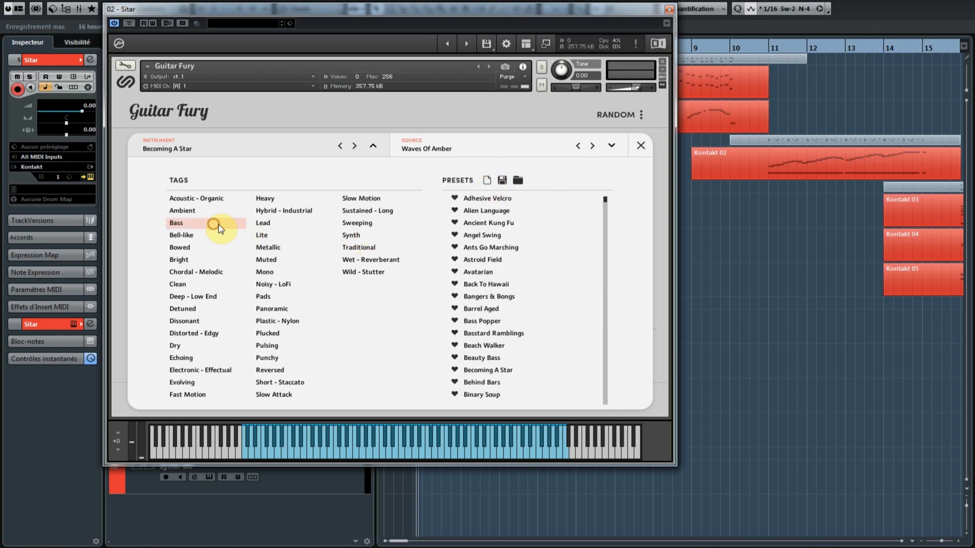
pyautogui.click(373, 147)
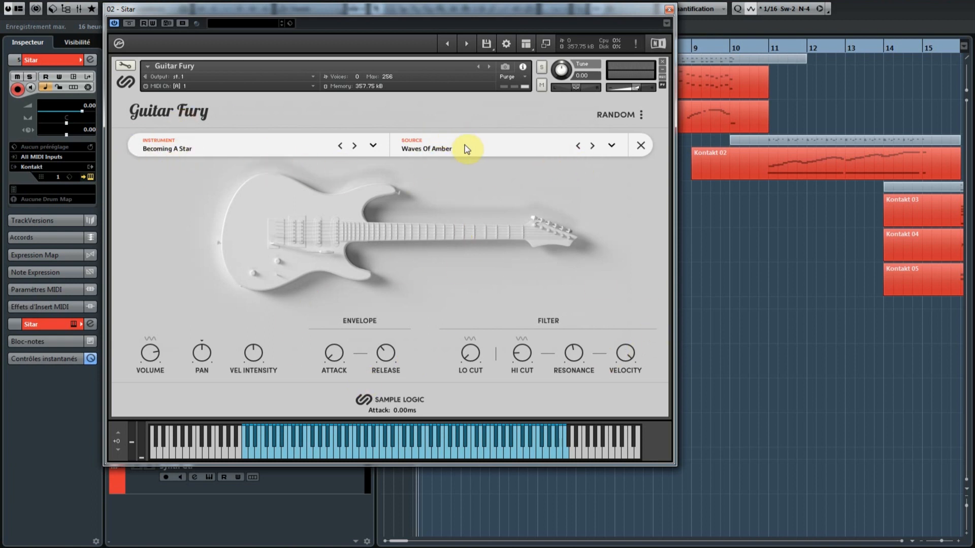
# - Look through the list of source presets and close the preset browser
pyautogui.click(611, 148)
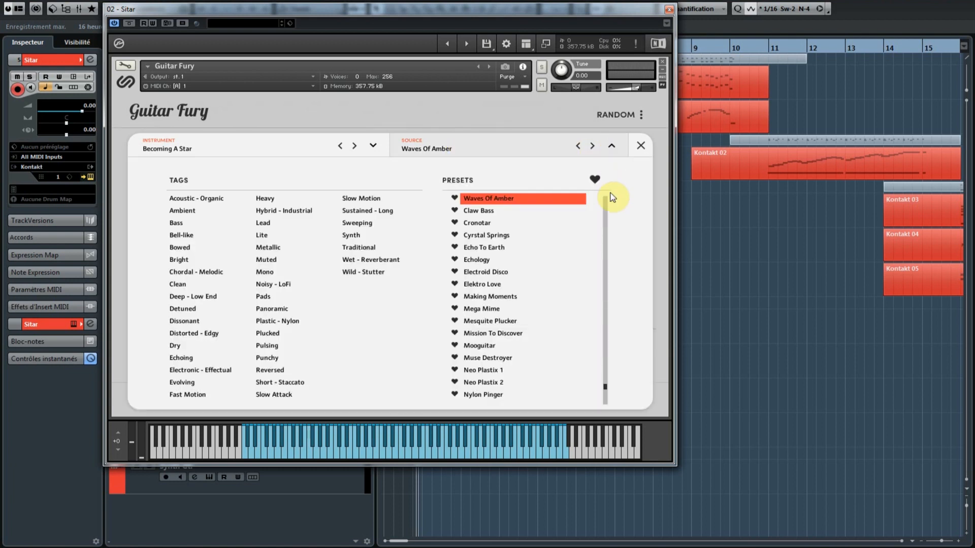
pyautogui.moveTo(608, 391); pyautogui.dragTo(608, 217)
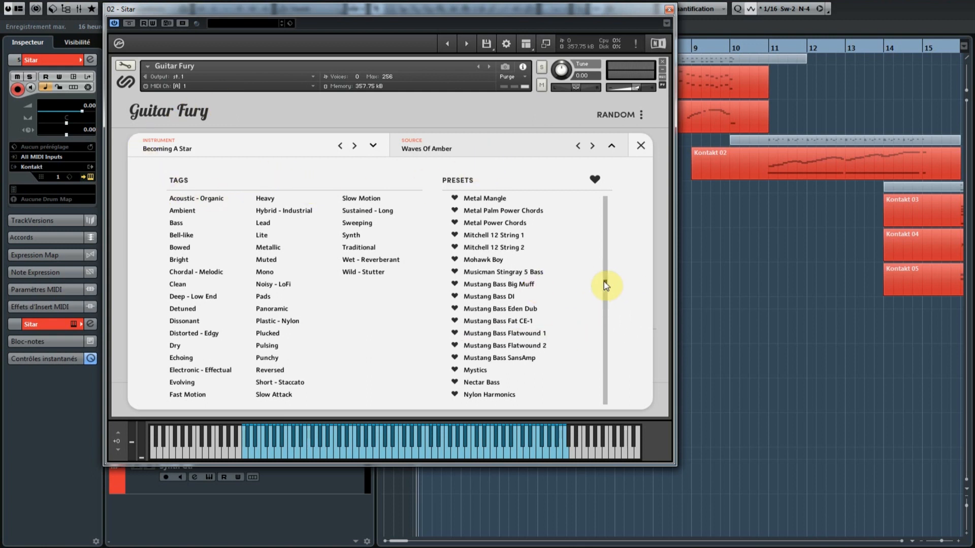
pyautogui.scroll(1, 605, 281)
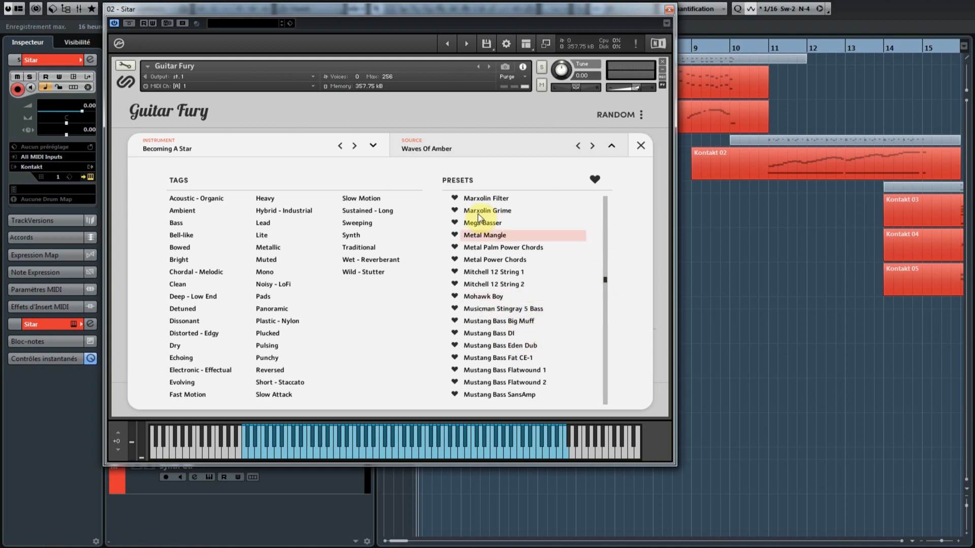
pyautogui.click(641, 147)
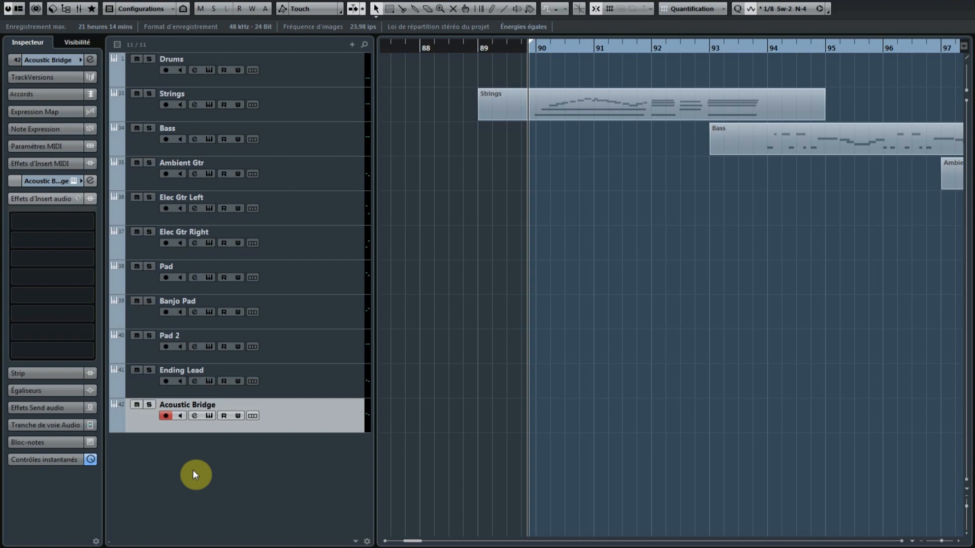
# - Play the arrangement and follow it from the Strings part through to the Acoustic Bridge part
pyautogui.press('space')
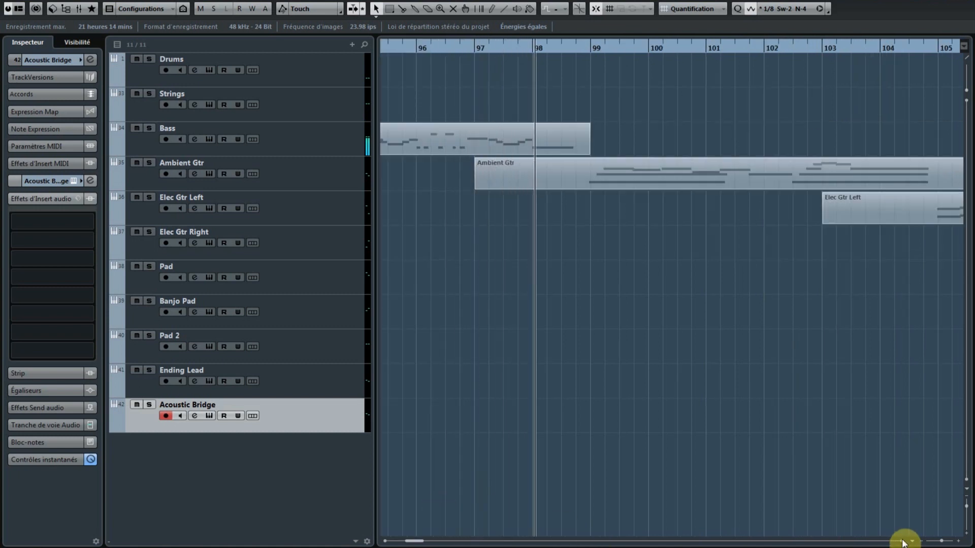
pyautogui.click(922, 542)
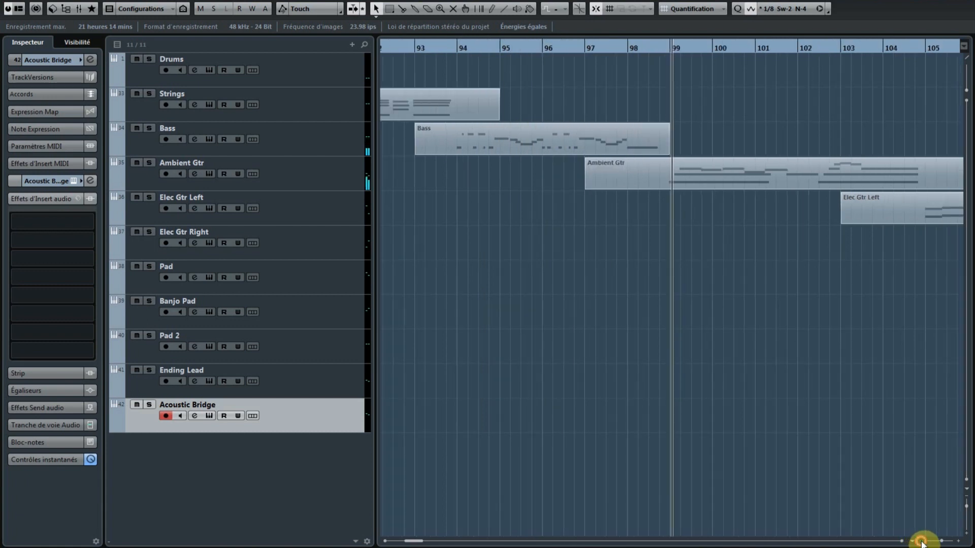
pyautogui.click(920, 542)
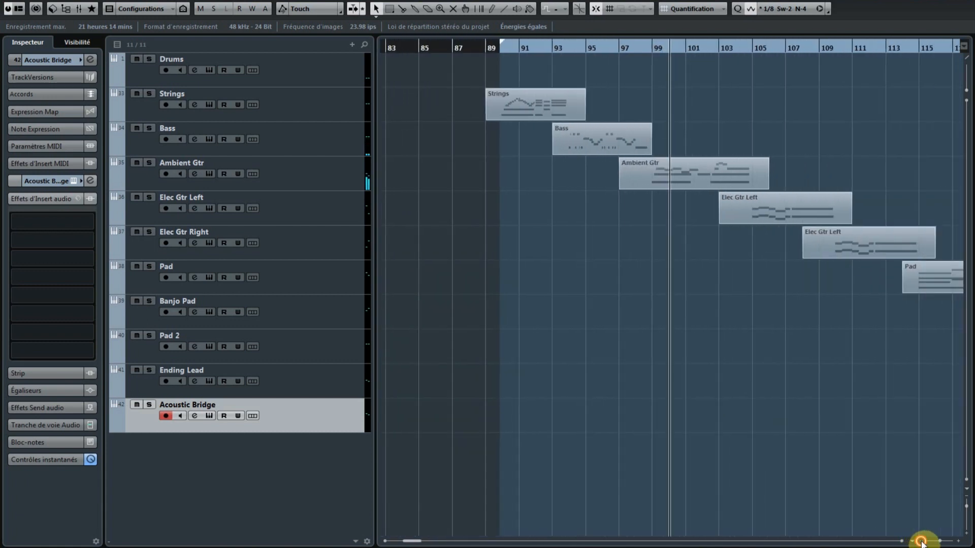
pyautogui.click(914, 542)
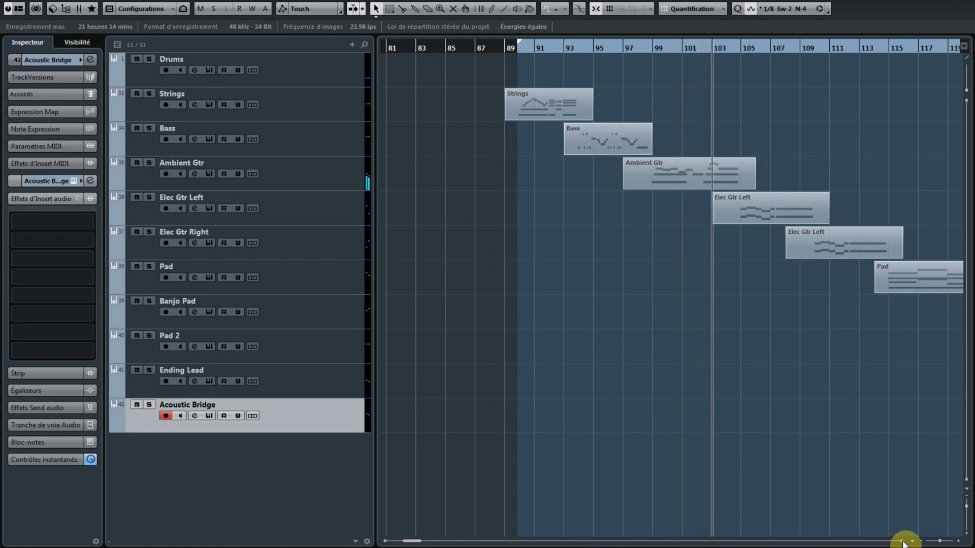
pyautogui.click(903, 543)
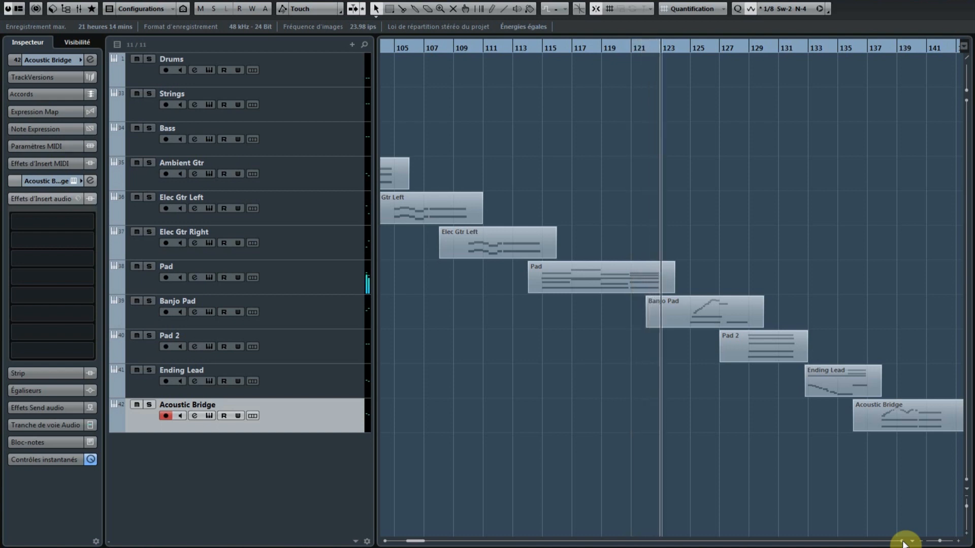
pyautogui.click(903, 542)
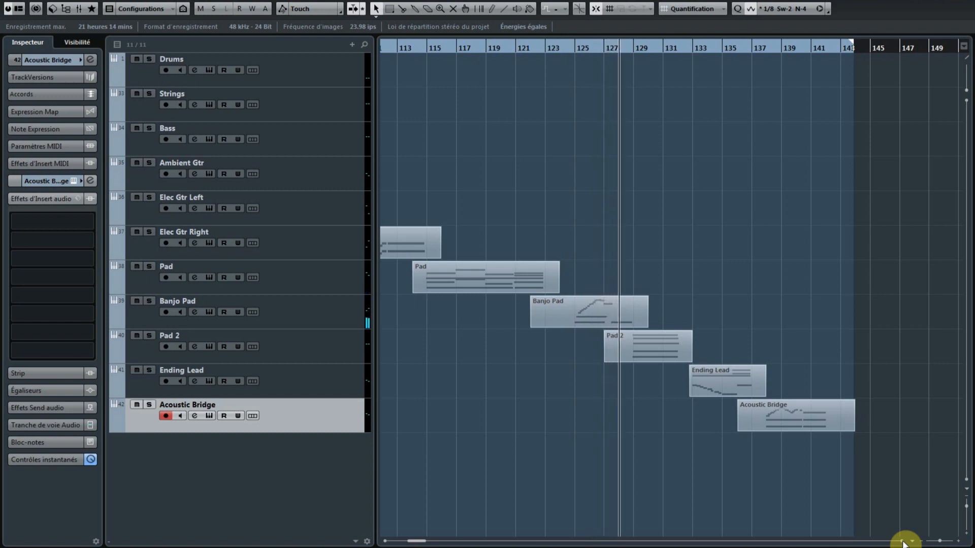
pyautogui.click(903, 543)
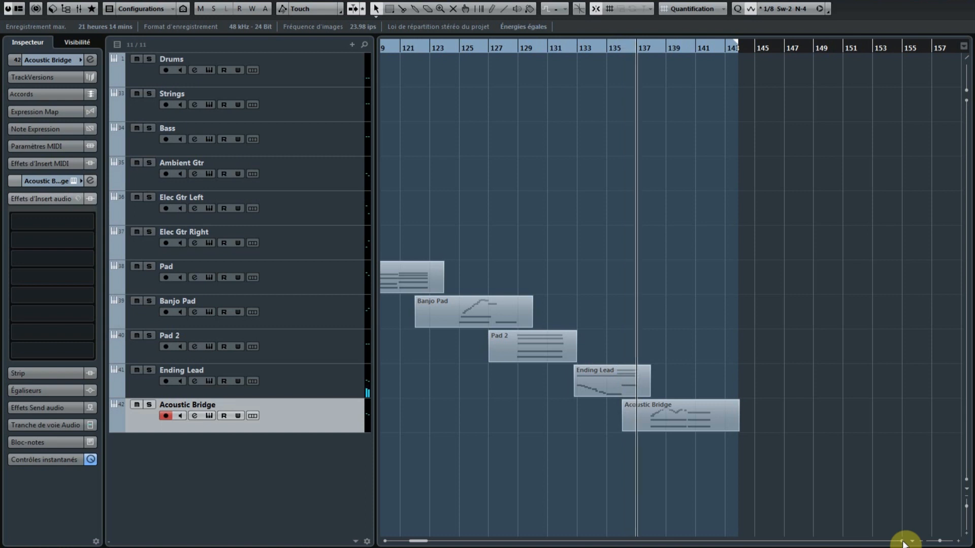
pyautogui.click(903, 543)
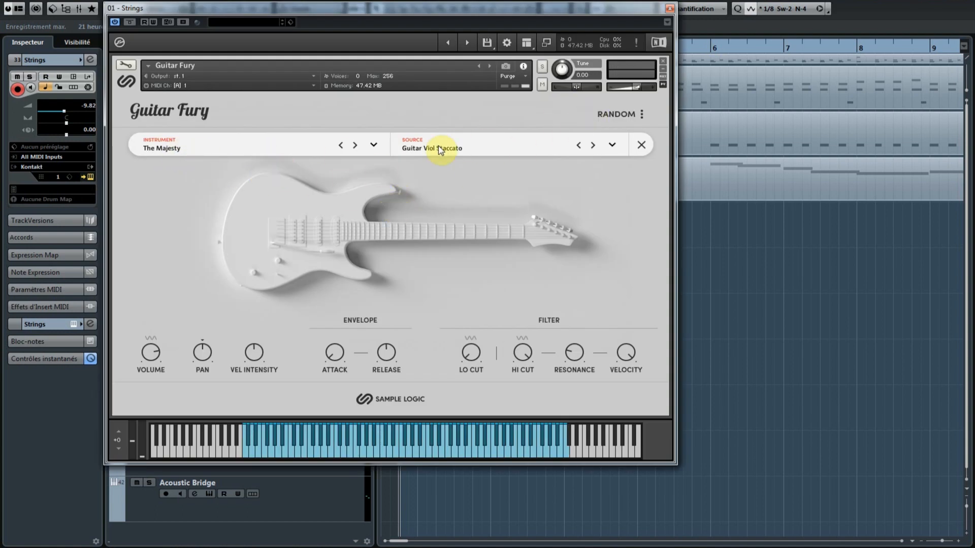
# - Close the Strings instrument, and inspect the Guitar Fury instrument and source presets loaded on the Bass and Ambient Gtr tracks
pyautogui.click(670, 10)
pyautogui.click(342, 154)
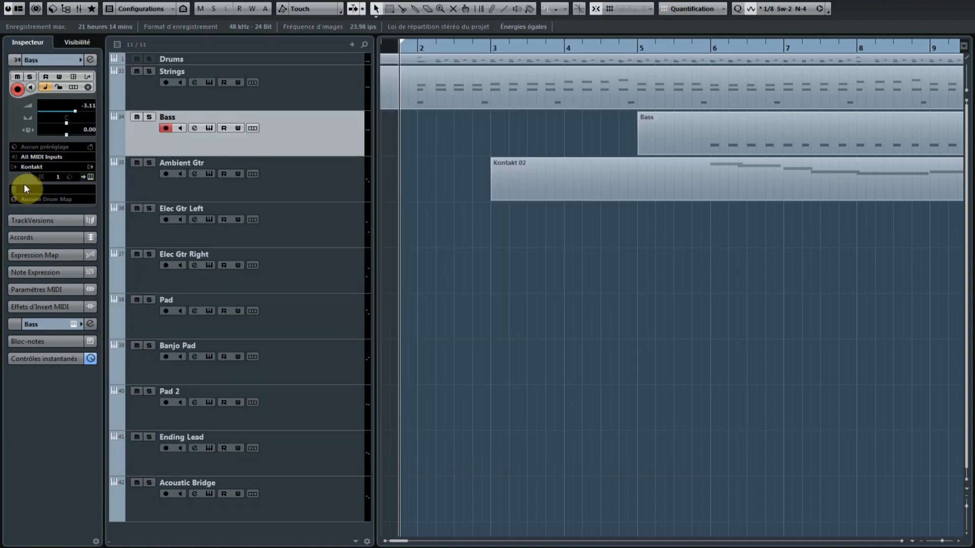
pyautogui.click(88, 178)
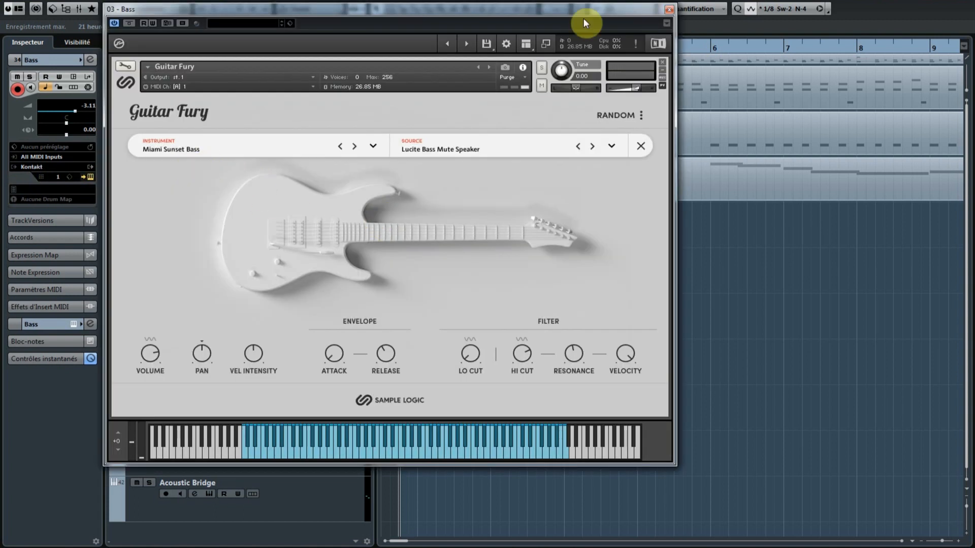
pyautogui.click(321, 195)
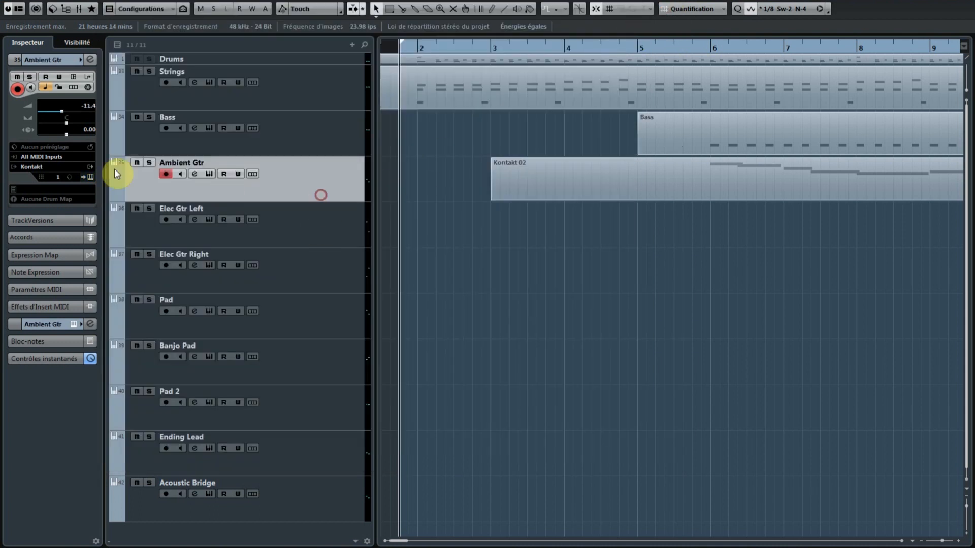
pyautogui.click(134, 163)
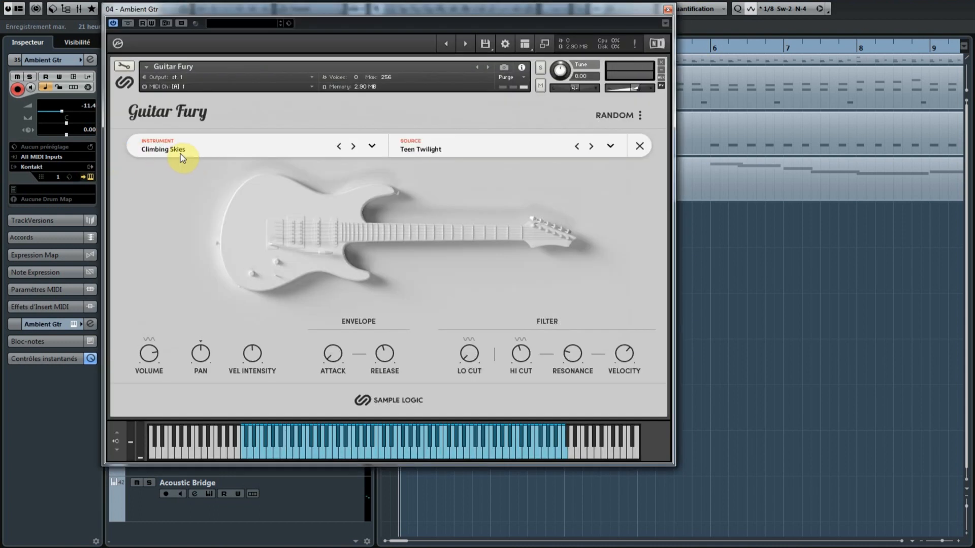
pyautogui.click(669, 9)
# - Select the Elec Gtr Left and Elec Gtr Right tracks and inspect the Guitar Fury presets loaded on Elec Gtr Right
pyautogui.click(325, 236)
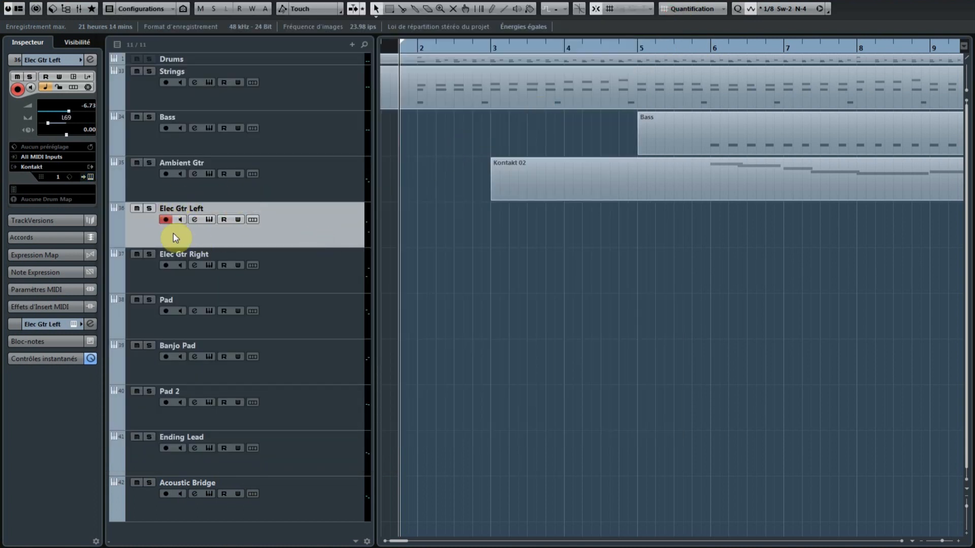
pyautogui.click(316, 281)
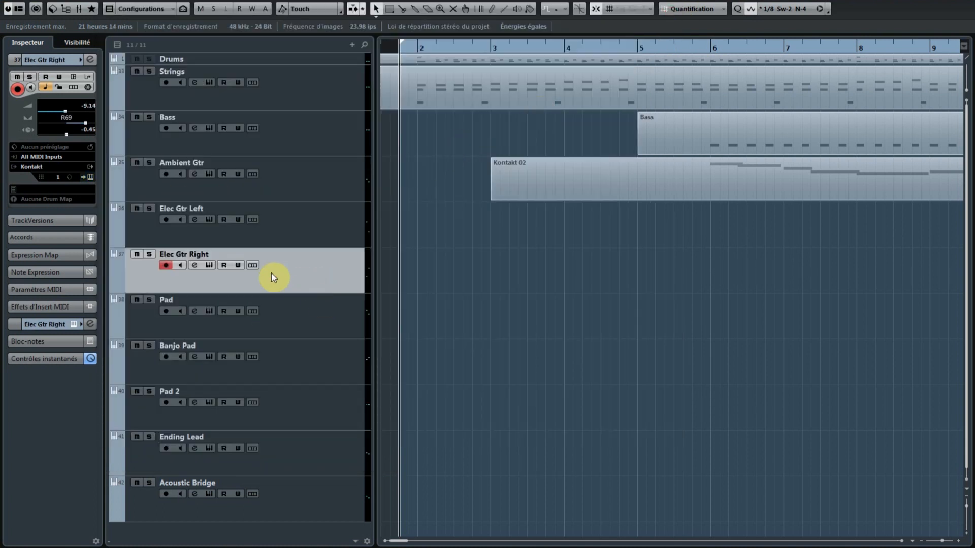
pyautogui.click(89, 176)
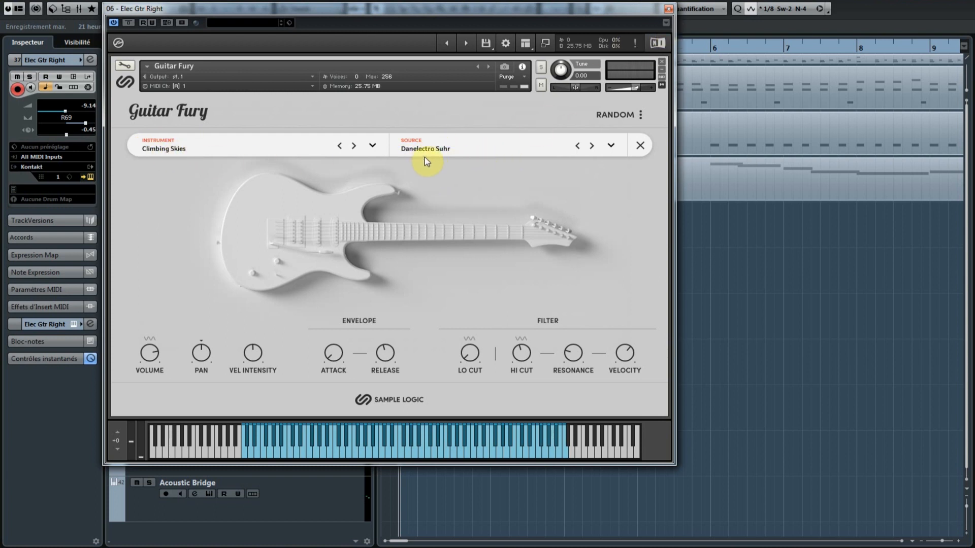
pyautogui.click(672, 9)
# - Inspect the Guitar Fury instrument and source presets used on the Pad and Banjo Pad tracks, closing each instrument window
pyautogui.click(309, 310)
pyautogui.click(89, 177)
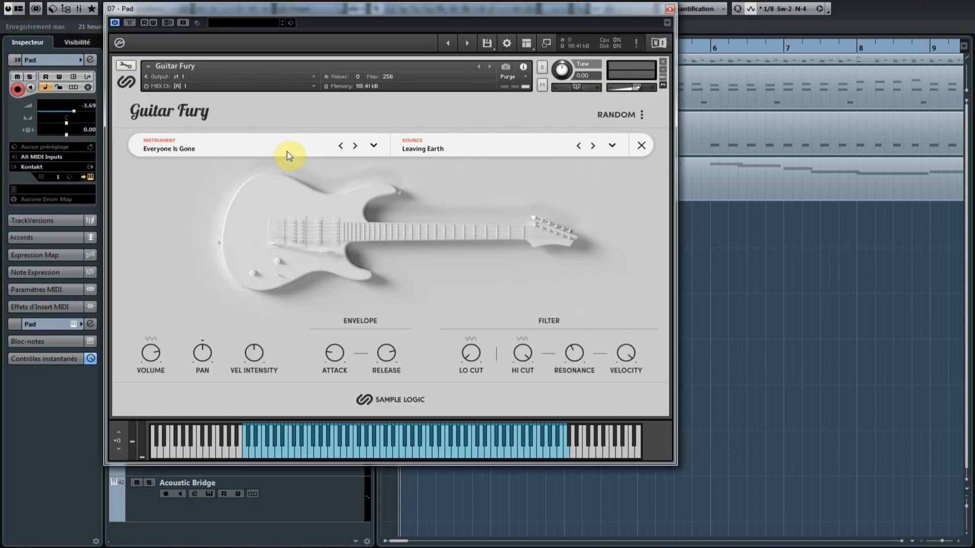
pyautogui.click(671, 9)
pyautogui.click(288, 362)
pyautogui.click(88, 177)
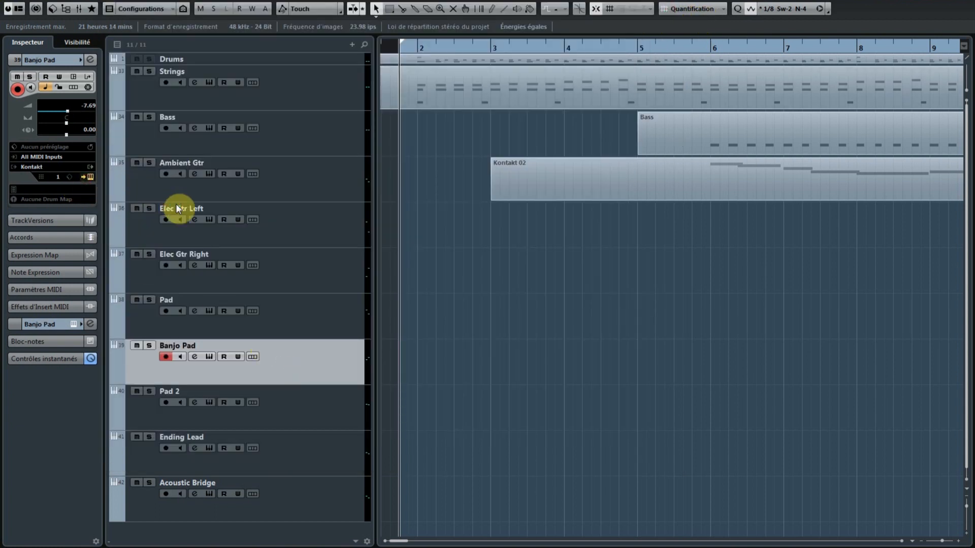
pyautogui.moveTo(116, 5); pyautogui.dragTo(198, 14)
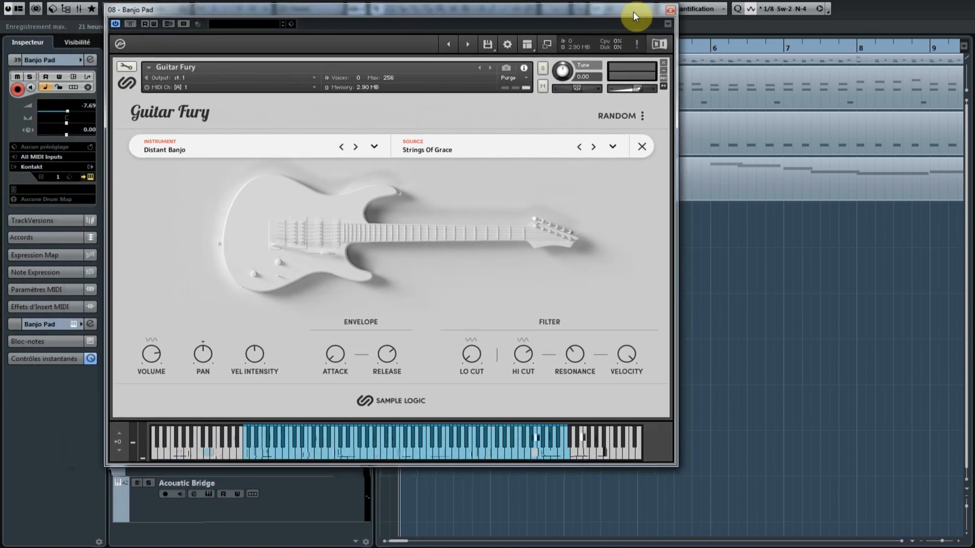
pyautogui.click(670, 9)
# - Inspect the Guitar Fury presets used on the Pad 2, Ending Lead and Acoustic Bridge tracks, closing each instrument window
pyautogui.click(341, 391)
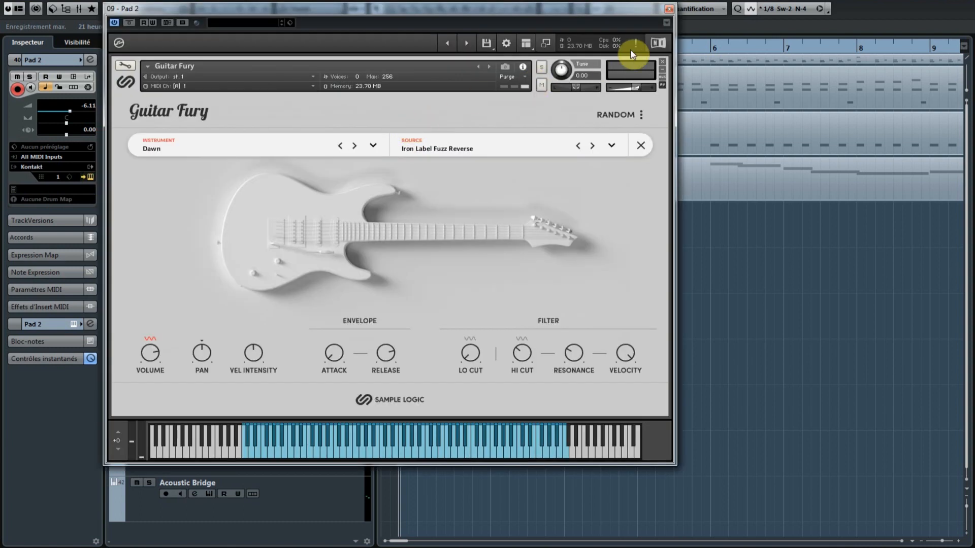
pyautogui.click(669, 9)
pyautogui.click(346, 450)
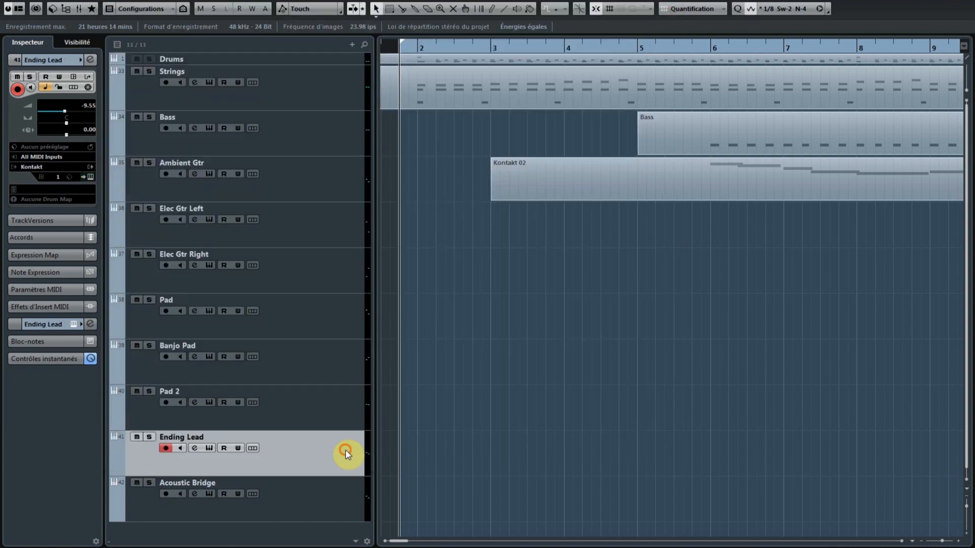
pyautogui.click(91, 177)
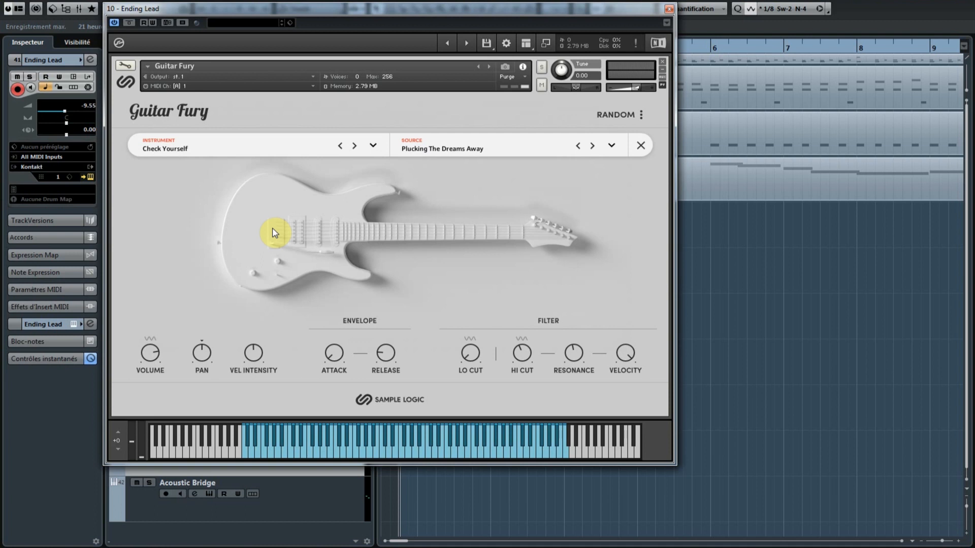
pyautogui.click(668, 10)
pyautogui.click(330, 497)
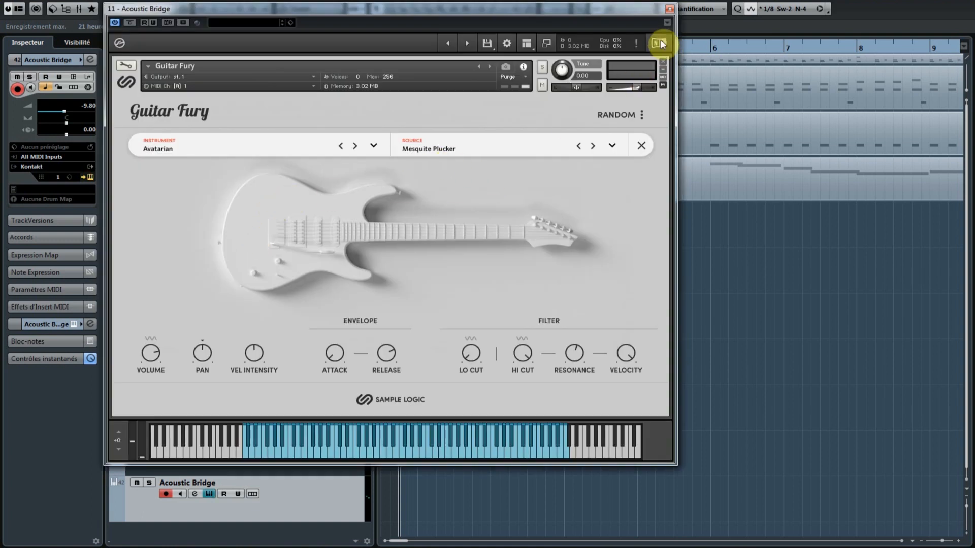
pyautogui.click(669, 9)
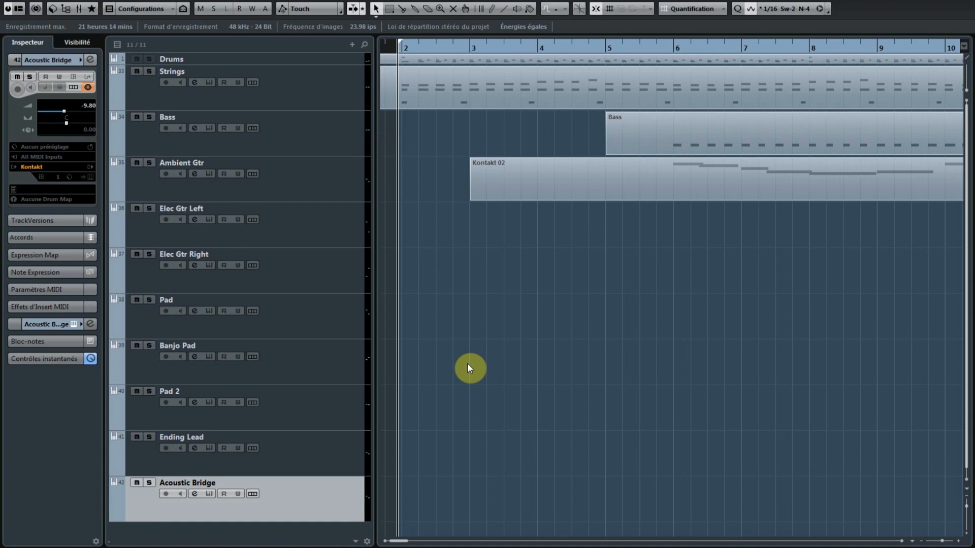
# - Play the arrangement from bar 2 and follow it through the entry of the Elec Gtr Left and Elec Gtr Right parts
pyautogui.press('space')
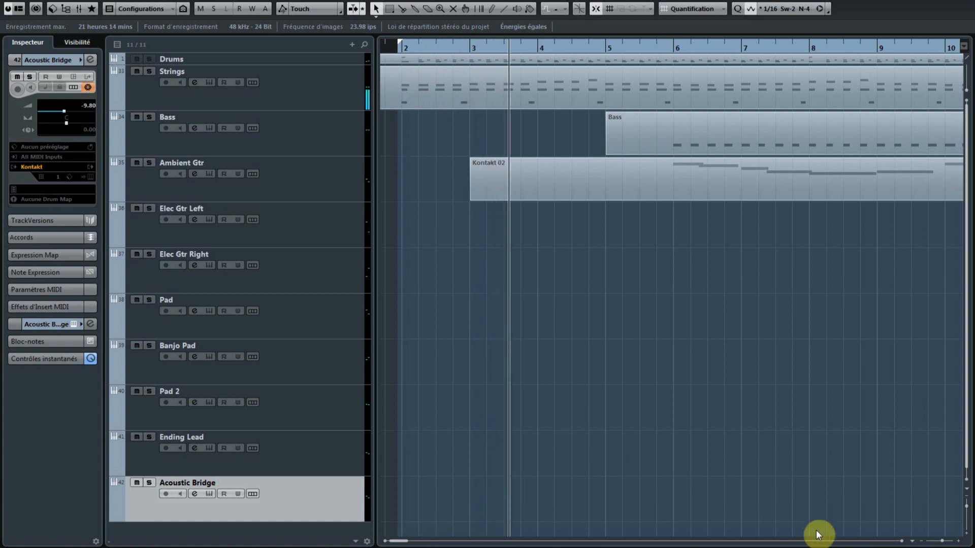
pyautogui.click(902, 542)
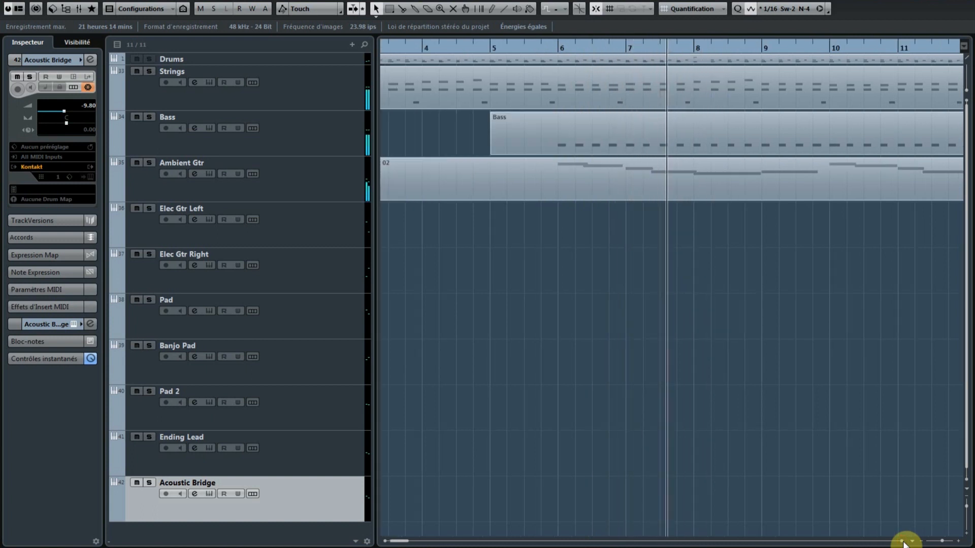
pyautogui.click(904, 541)
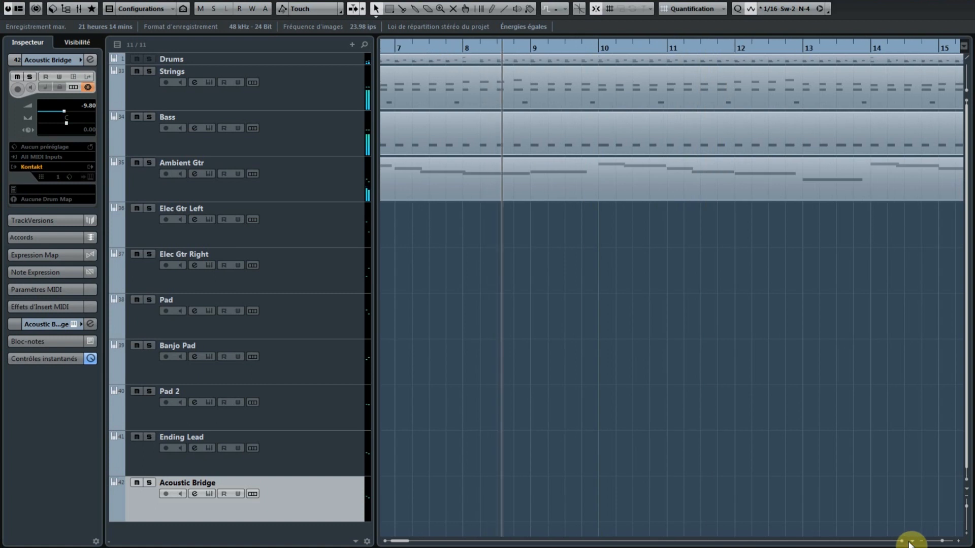
pyautogui.click(920, 542)
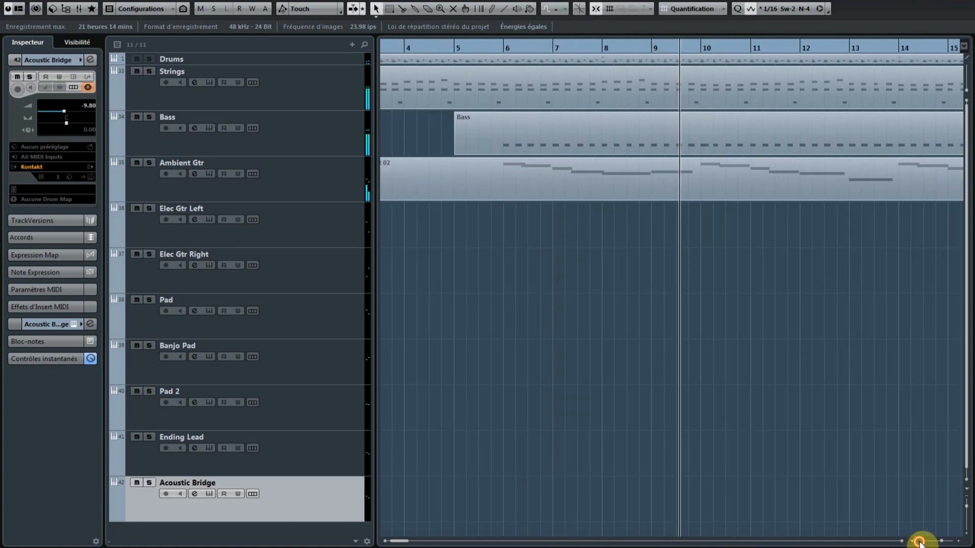
pyautogui.click(920, 542)
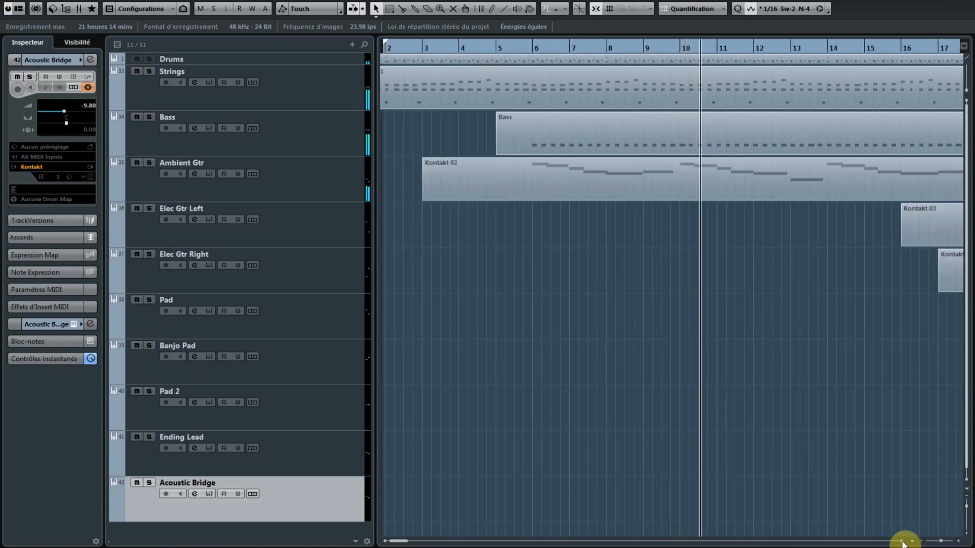
pyautogui.click(903, 542)
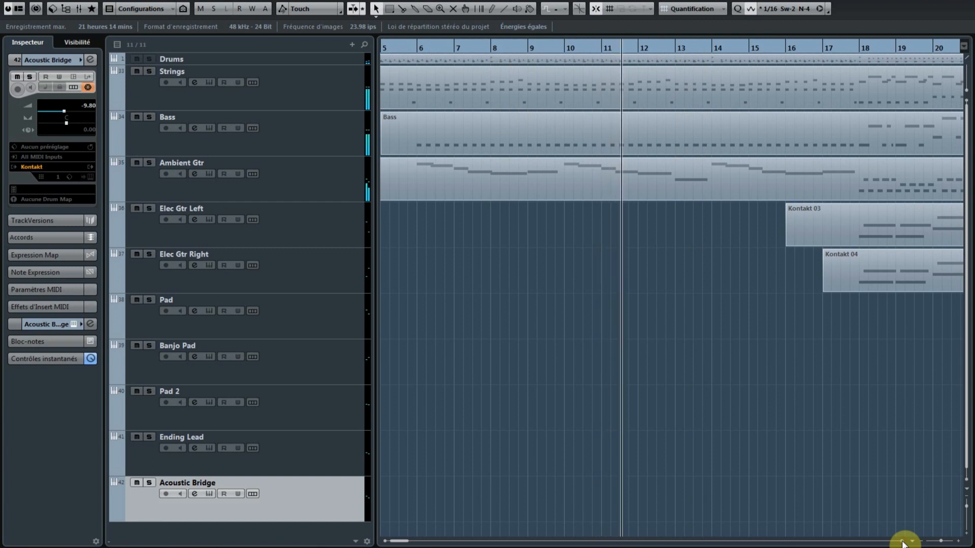
pyautogui.click(903, 542)
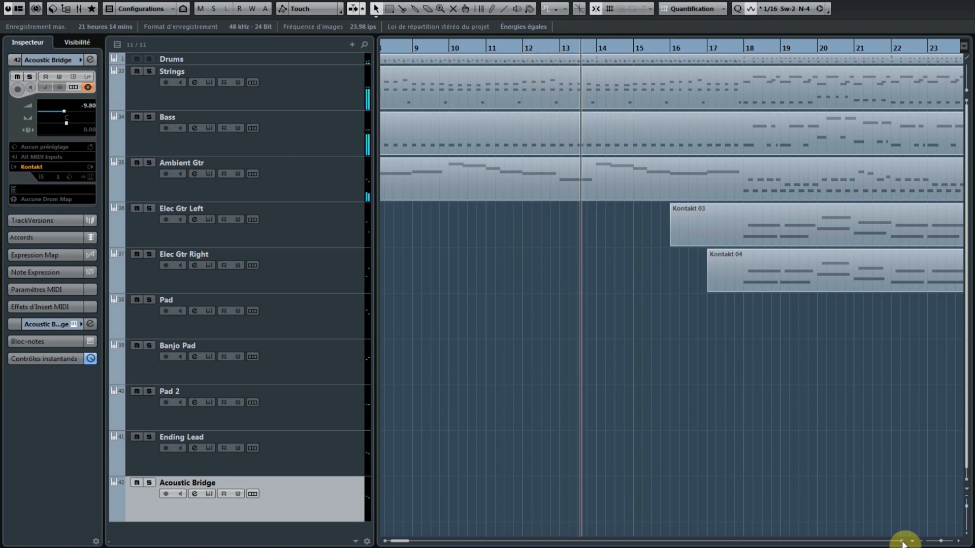
pyautogui.click(903, 542)
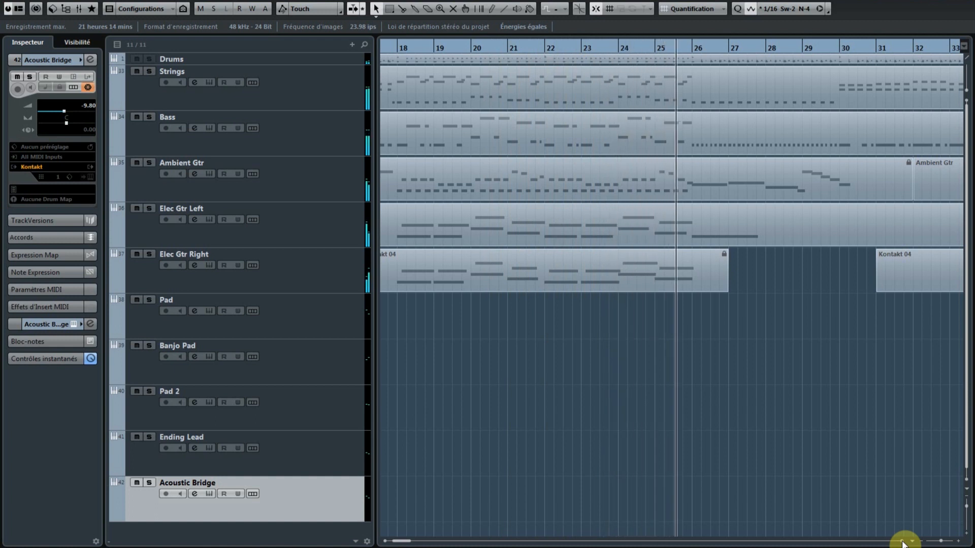
# - Follow the playback from bar 26 up to the entry of the Pad and Banjo Pad parts
pyautogui.click(902, 542)
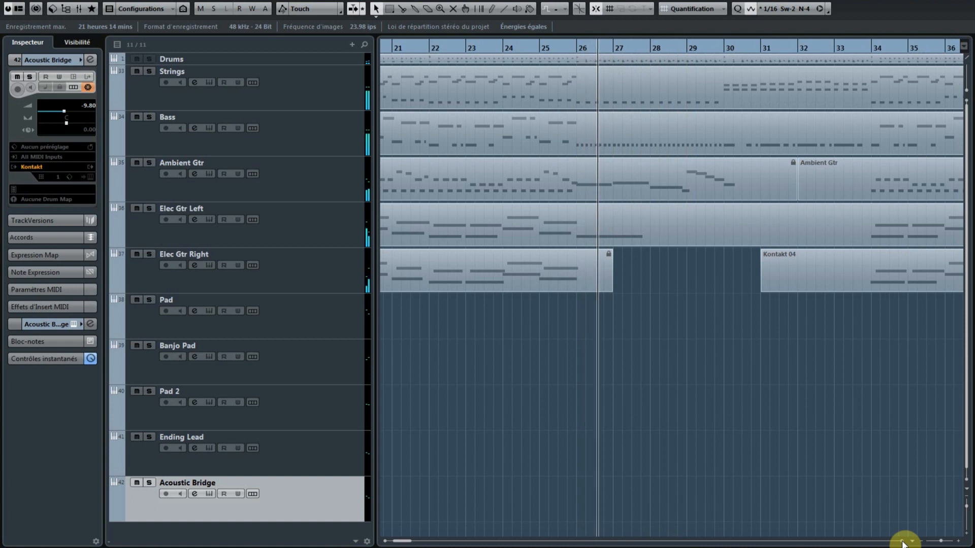
pyautogui.click(903, 542)
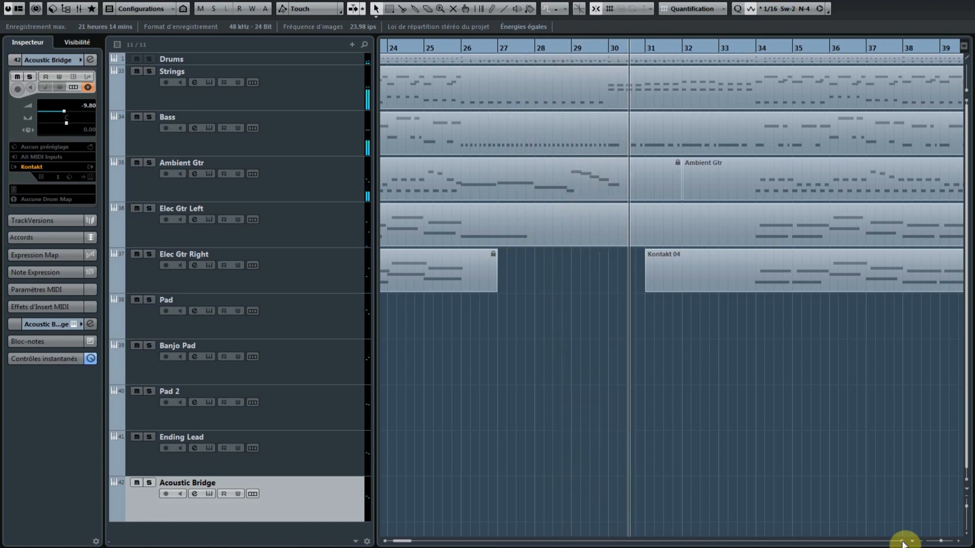
pyautogui.click(902, 542)
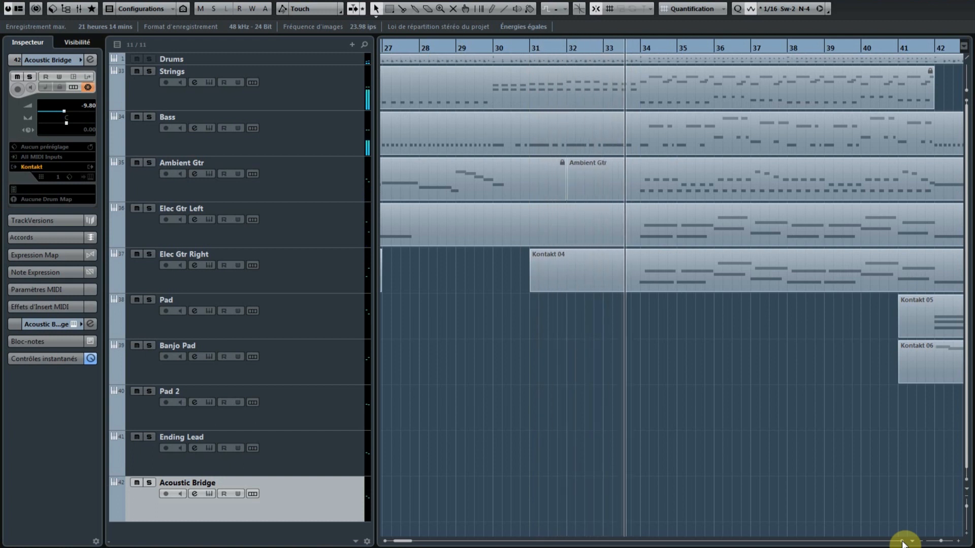
pyautogui.click(903, 541)
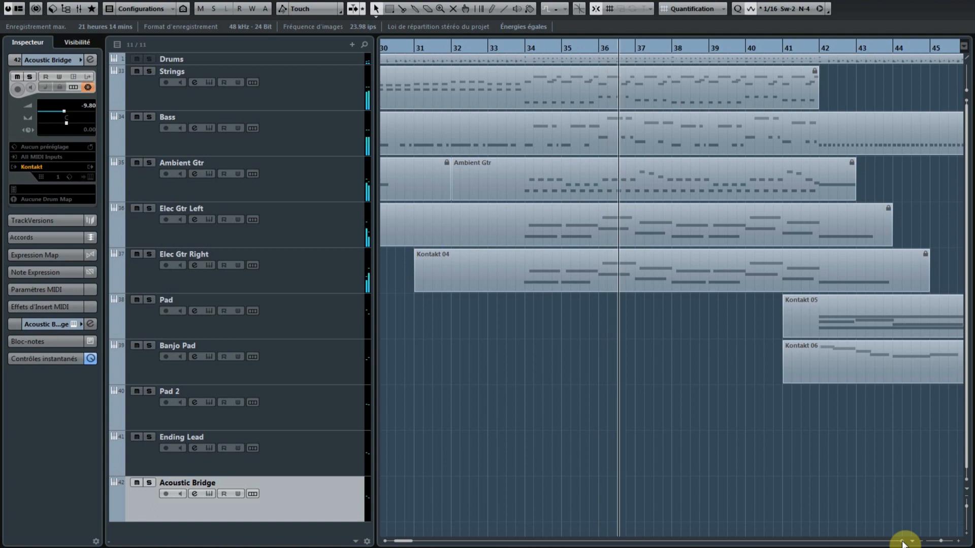
pyautogui.click(902, 542)
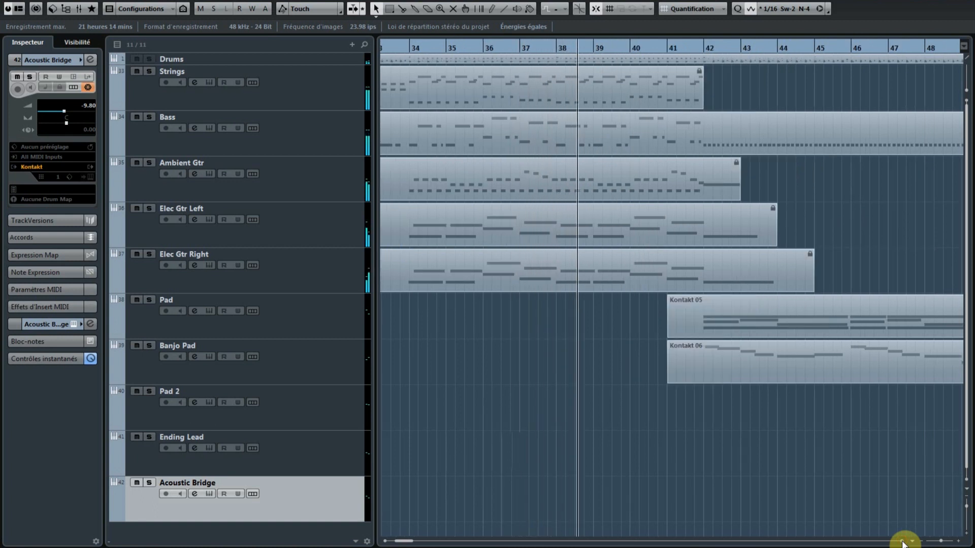
pyautogui.click(903, 542)
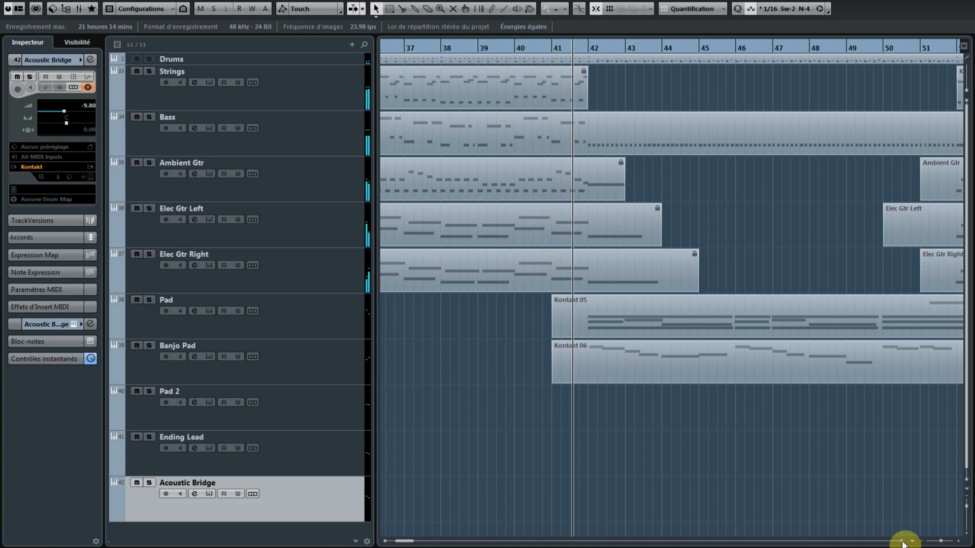
# - Follow the playback through the Acoustic Bridge and Ending Lead parts to the end of the arrangement
pyautogui.click(902, 542)
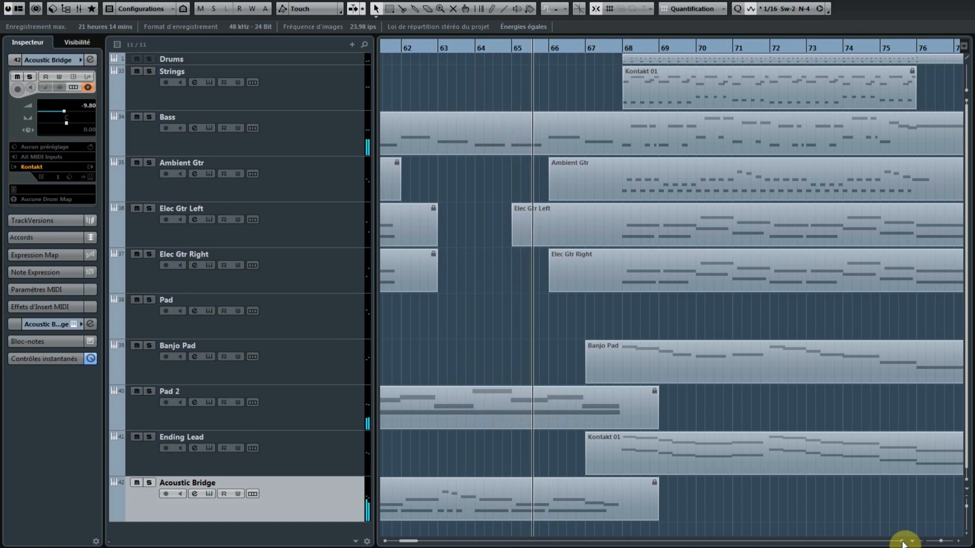
pyautogui.hscroll(3, 903, 541)
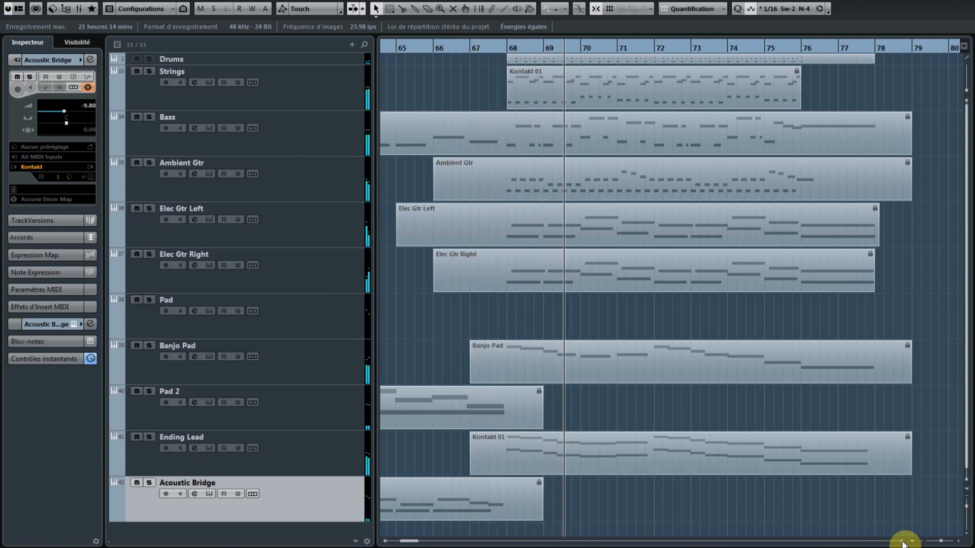
pyautogui.click(902, 542)
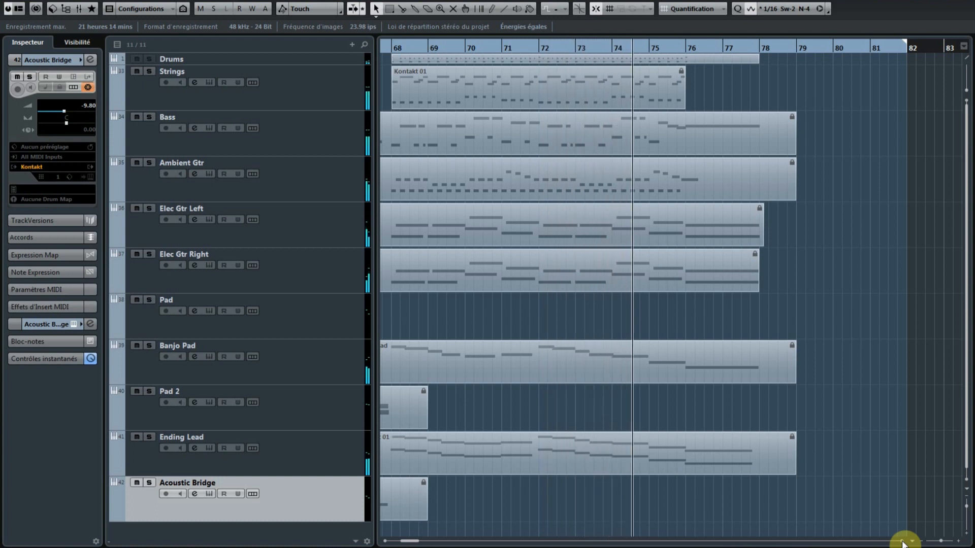
pyautogui.click(903, 544)
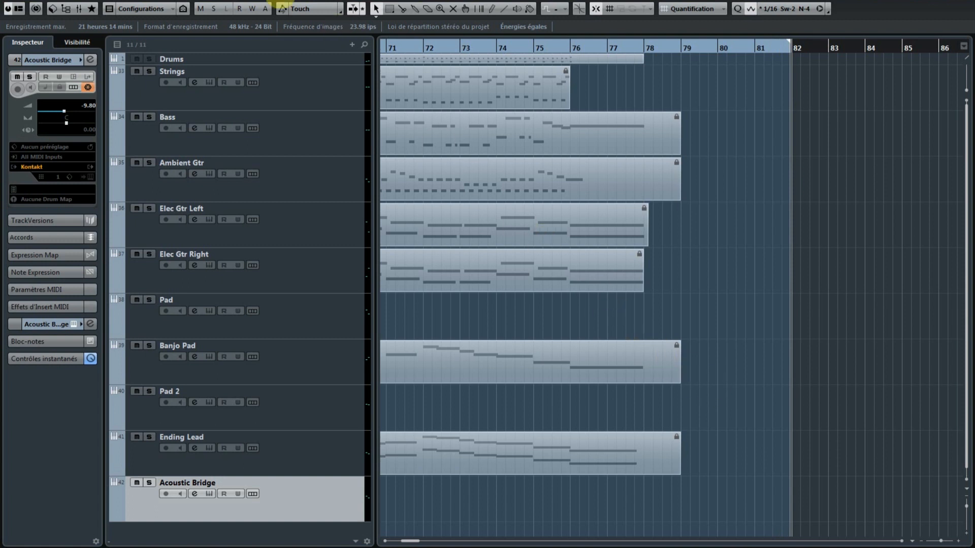
# - Open MixConsole 3 to view the mixer channels of the arrangement
pyautogui.click(299, 2)
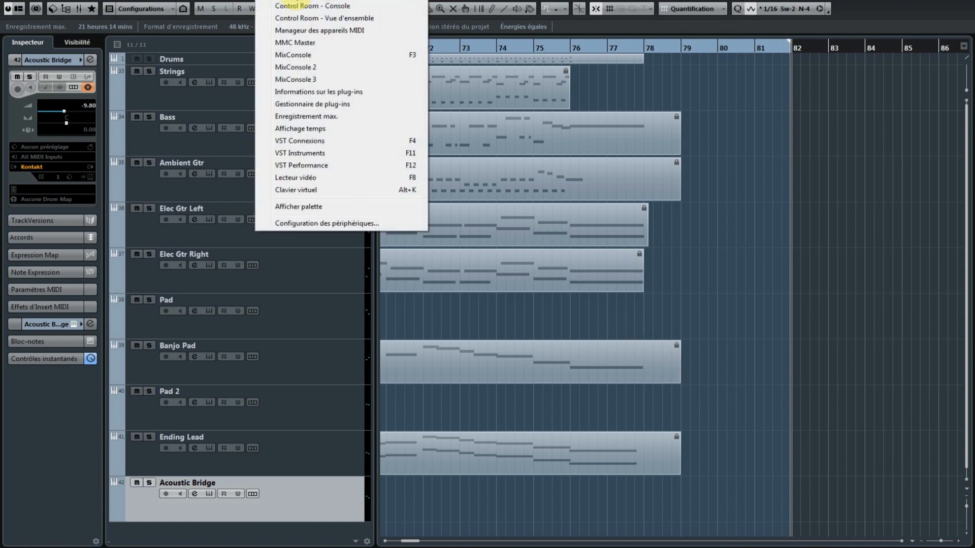
pyautogui.click(330, 79)
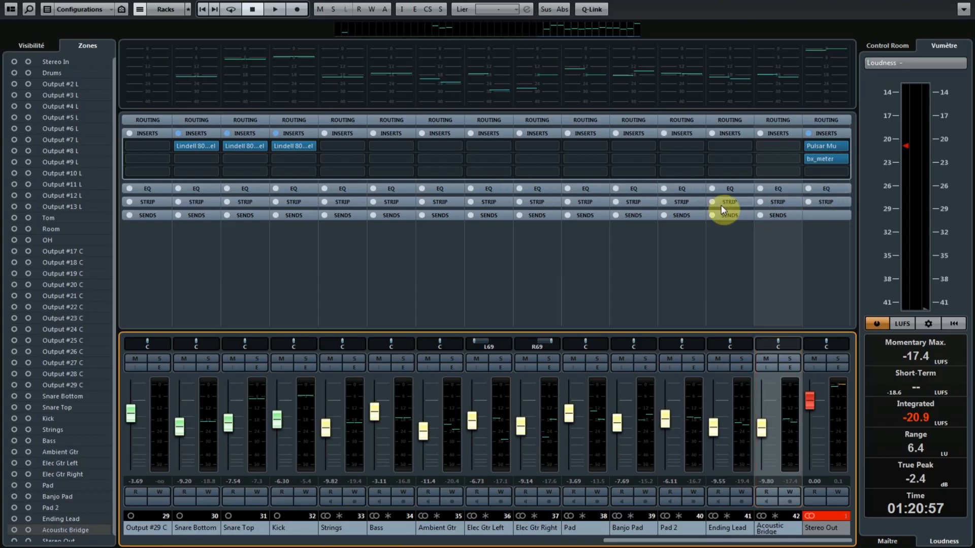
# - Inspect the Pulsar Mu compressor inserted on the Stereo Out channel, and close the mixer and the plug-in
pyautogui.click(825, 143)
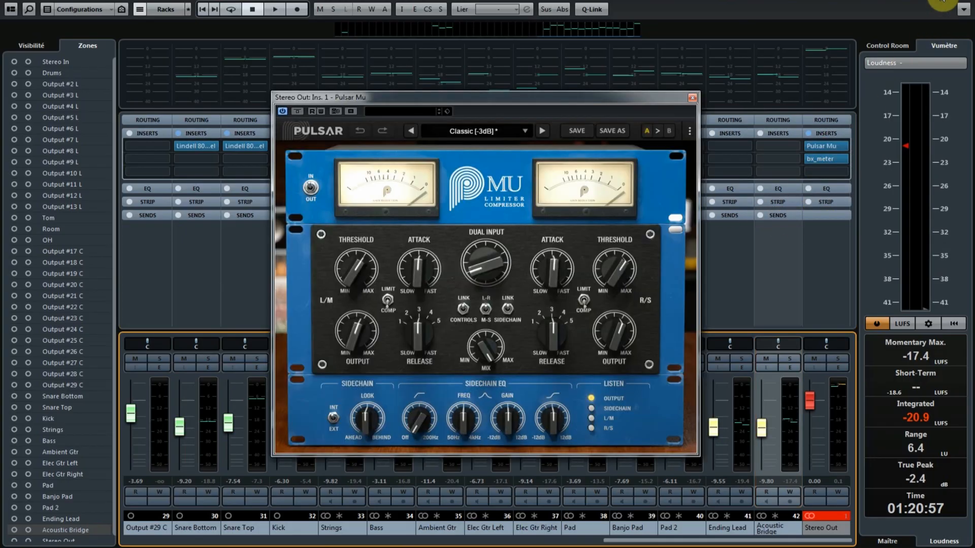
pyautogui.click(958, 2)
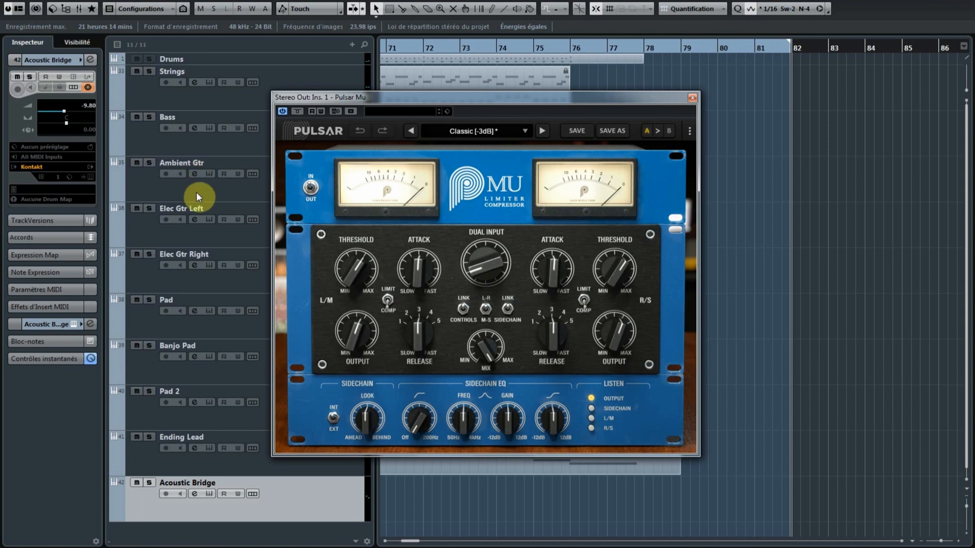
pyautogui.click(196, 192)
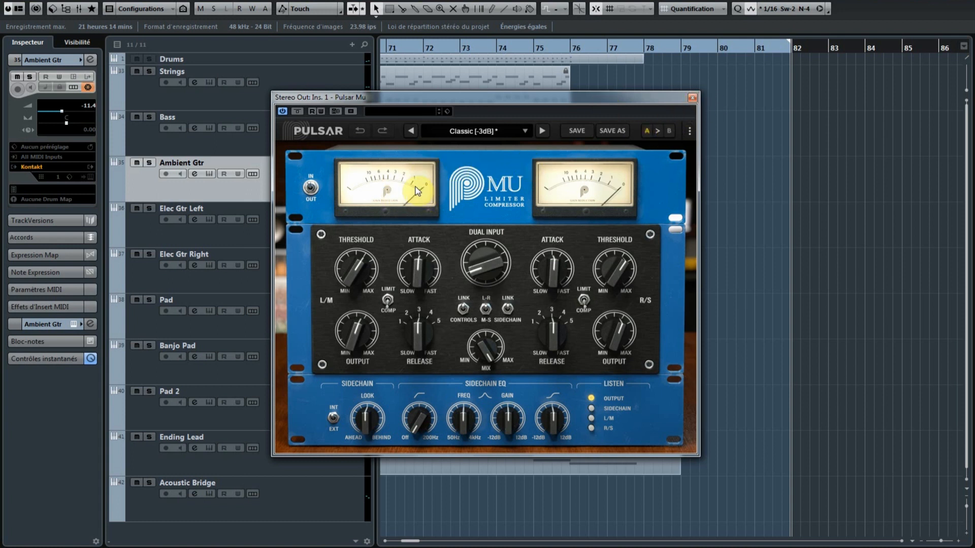
pyautogui.click(695, 97)
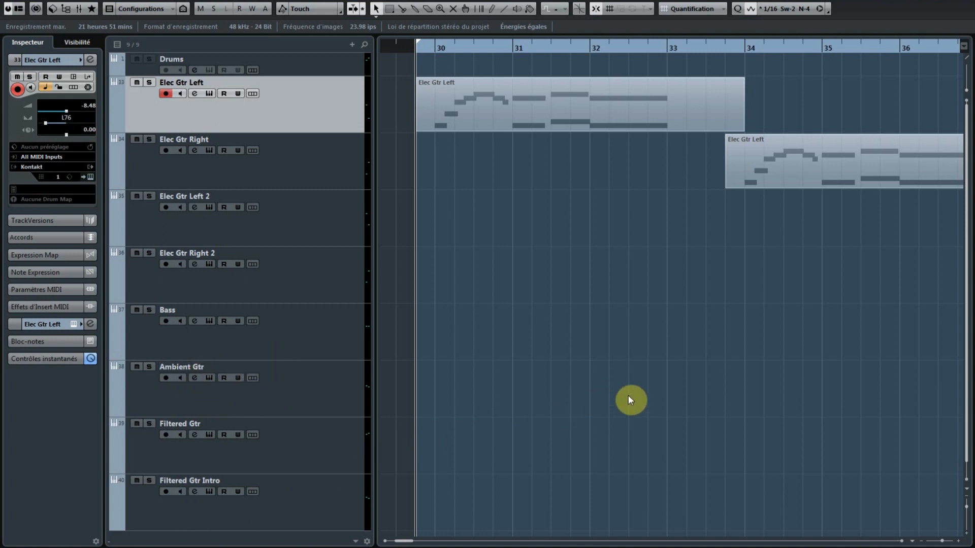
# - View the cabinet types available in the Guitar Fury effects of the Elec Gtr Left track, keeping 2x12 Tweed Green, and close the instrument
pyautogui.click(88, 177)
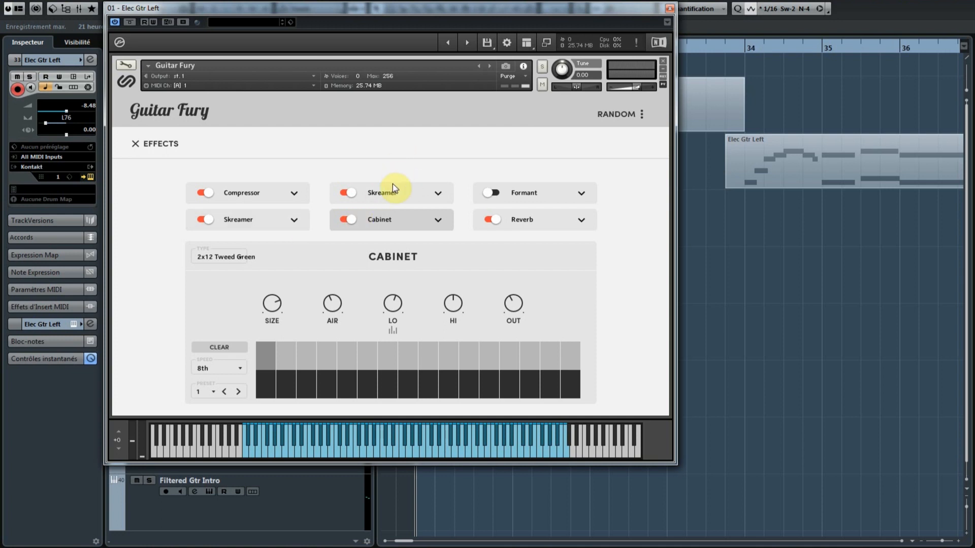
pyautogui.click(241, 258)
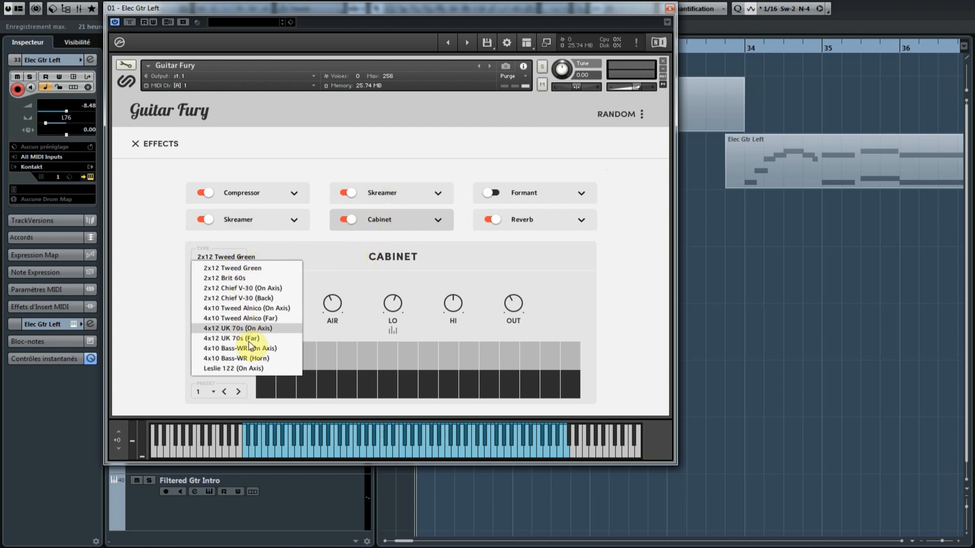
pyautogui.click(474, 273)
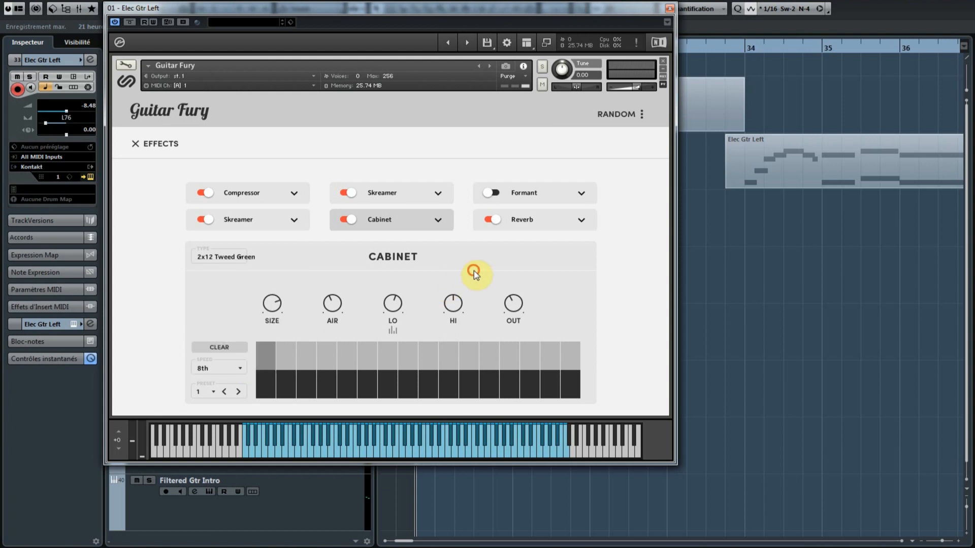
pyautogui.click(670, 9)
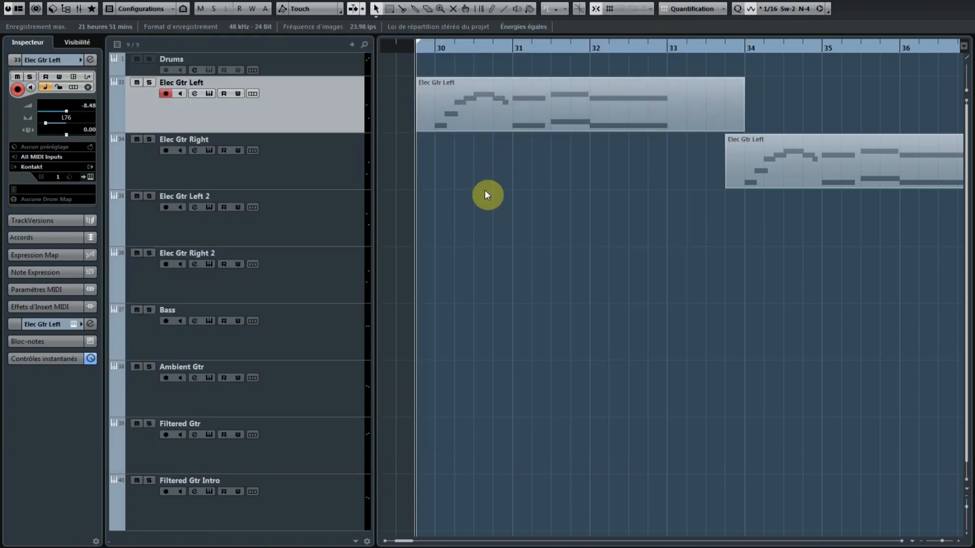
# - Play the individual guitar parts from just before bar 30 and follow them through the Filtered Gtr and Filtered Gtr Intro parts
pyautogui.press('space')
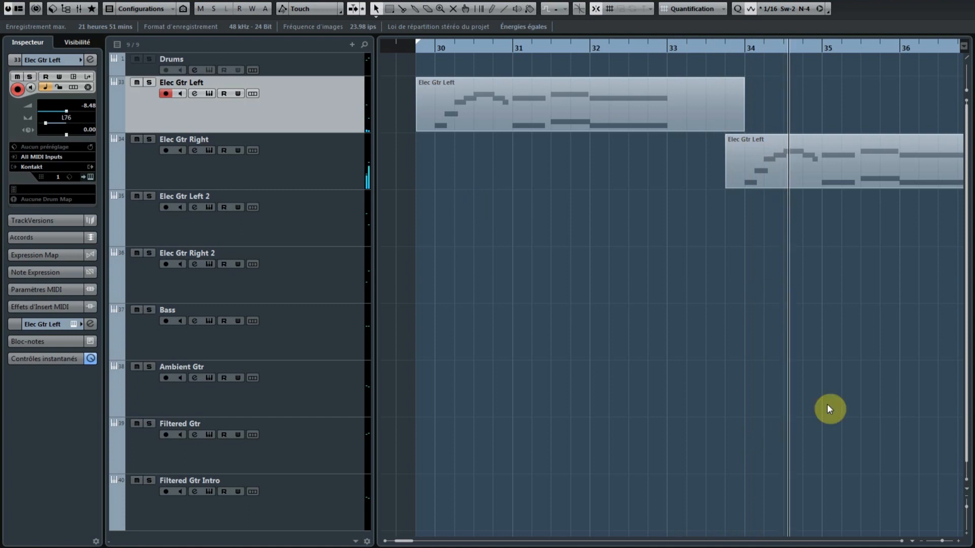
pyautogui.moveTo(925, 545); pyautogui.dragTo(917, 545)
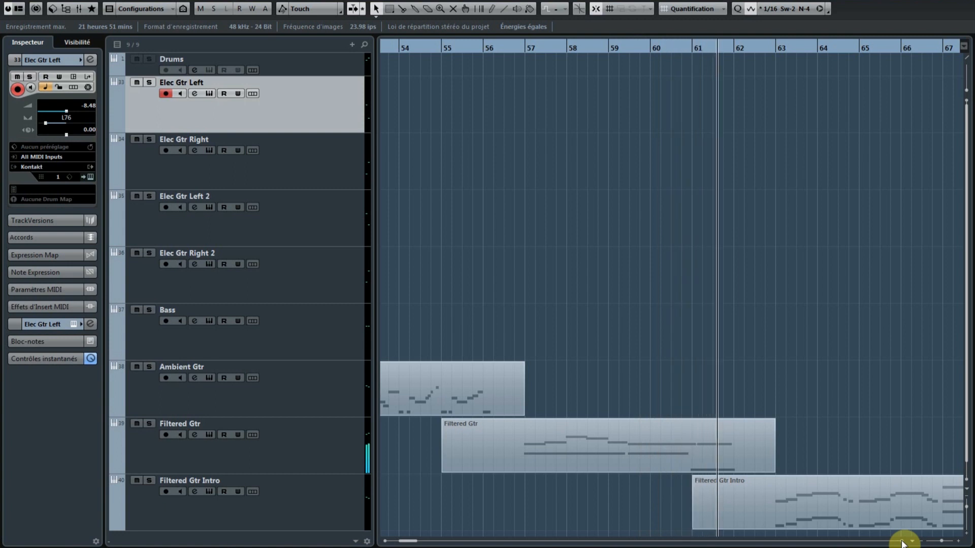
pyautogui.click(902, 542)
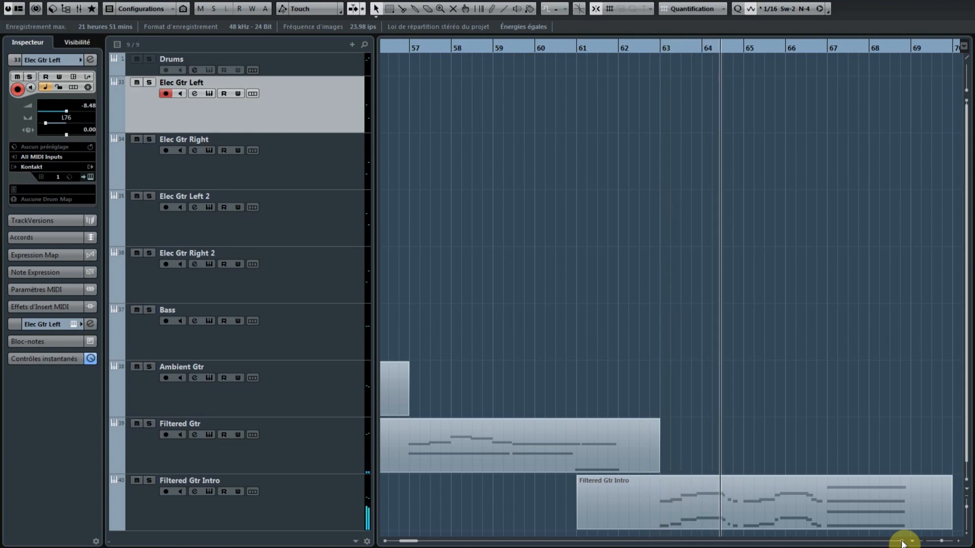
pyautogui.click(901, 542)
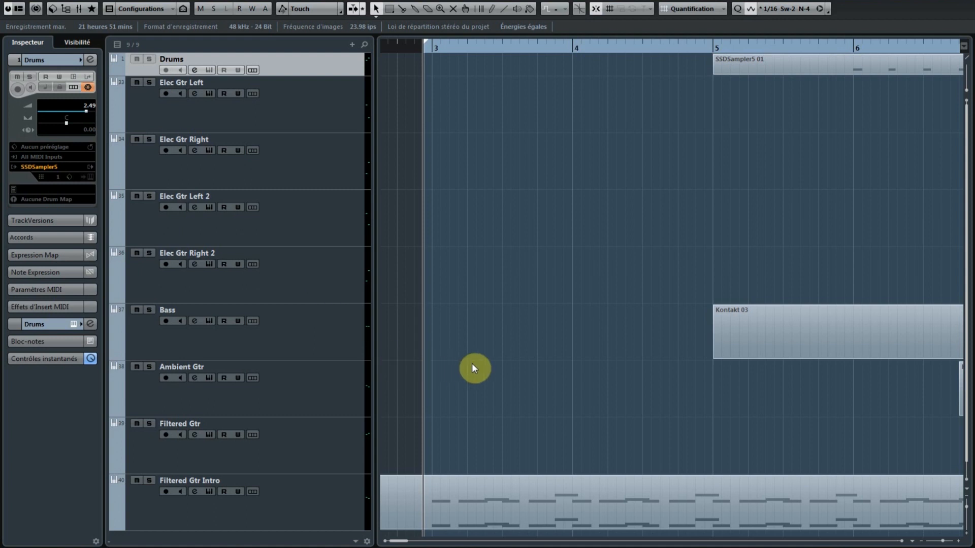
# - Play the full arrangement from just before bar 3 and follow it through the entries of the drums, electric guitars, bass and Filtered Gtr
pyautogui.press('space')
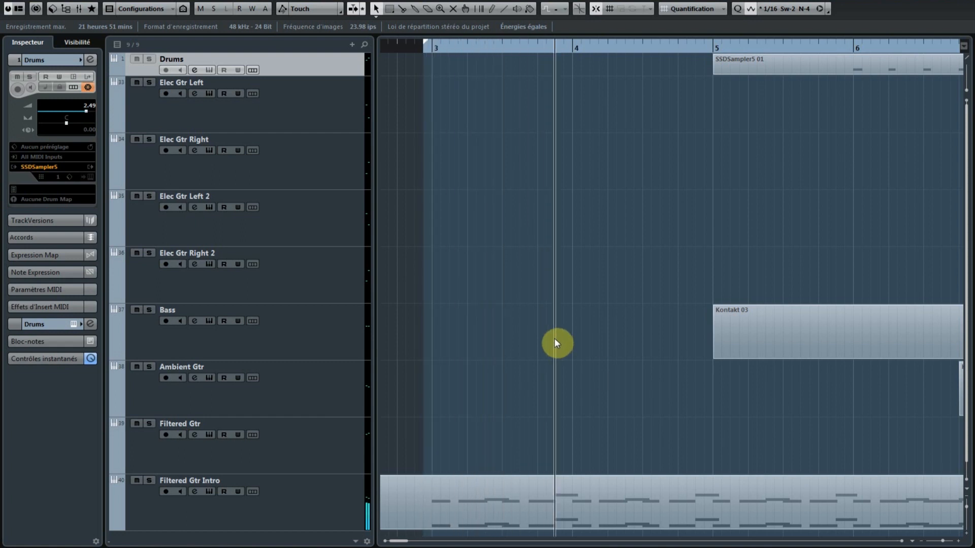
pyautogui.click(920, 542)
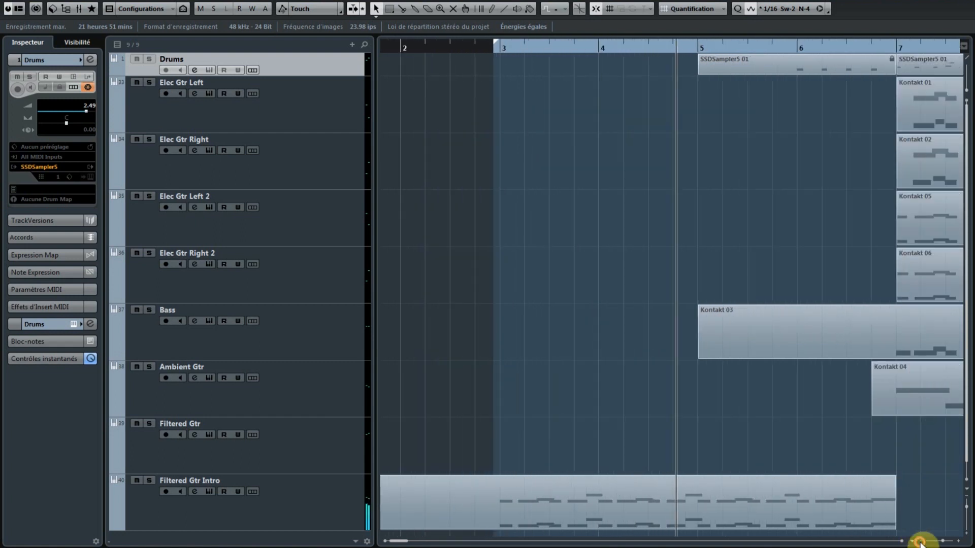
pyautogui.click(920, 542)
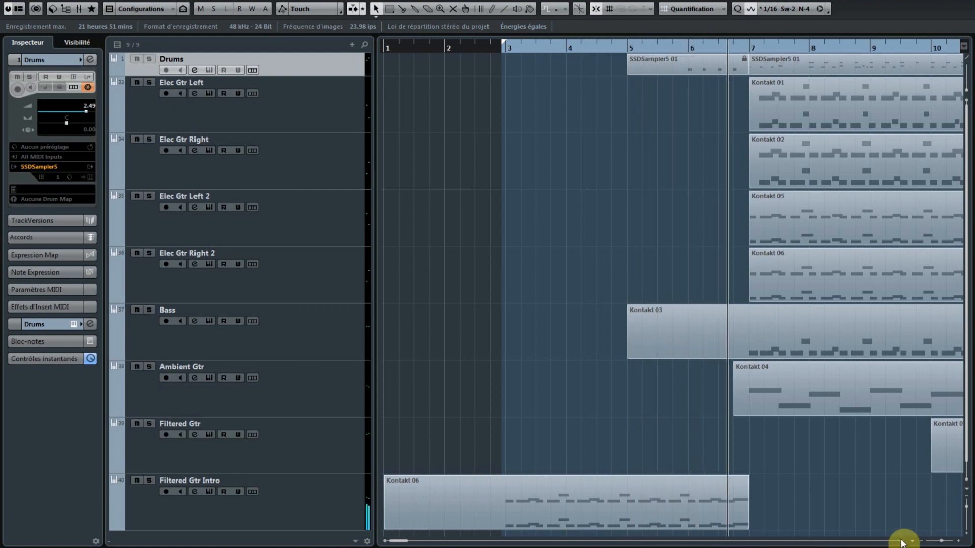
pyautogui.click(902, 541)
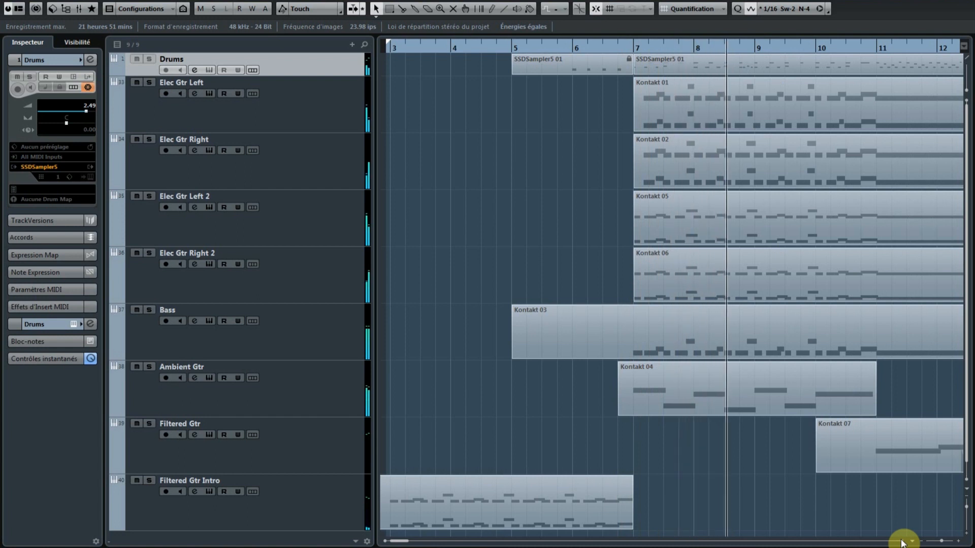
pyautogui.click(902, 541)
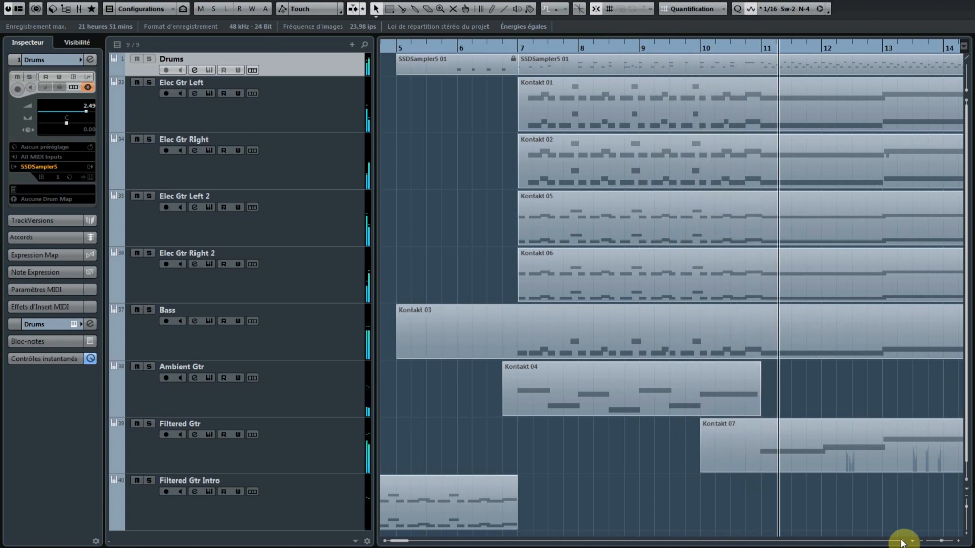
pyautogui.click(901, 542)
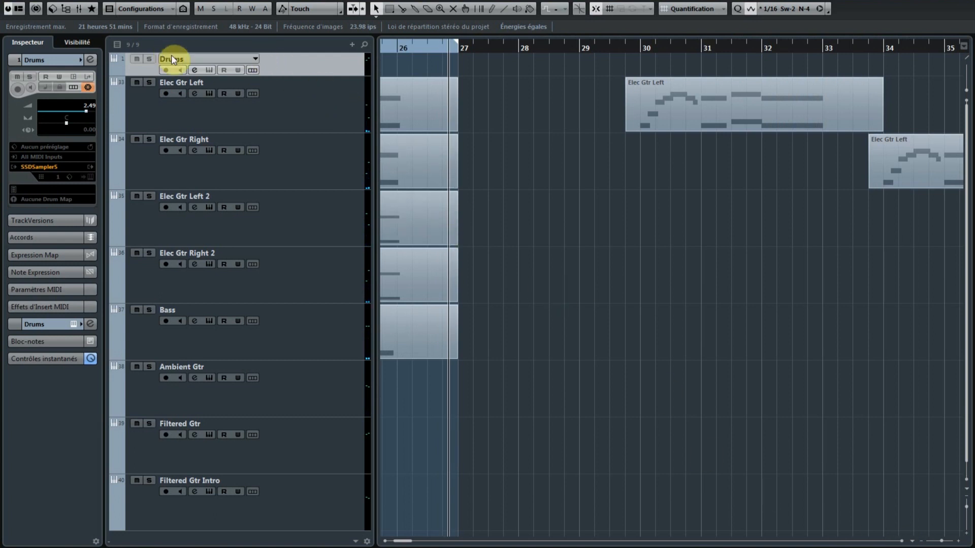
# - Open MixConsole 3, inspect the PSP InfiniStrip inserted on the Stereo Out channel, and close the plug-in and the mixer
pyautogui.click(298, 1)
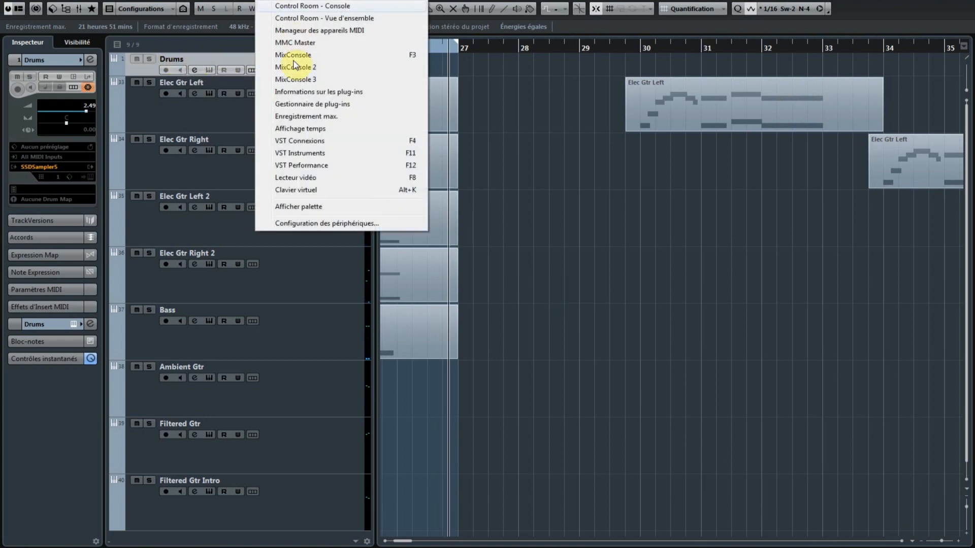
pyautogui.click(298, 82)
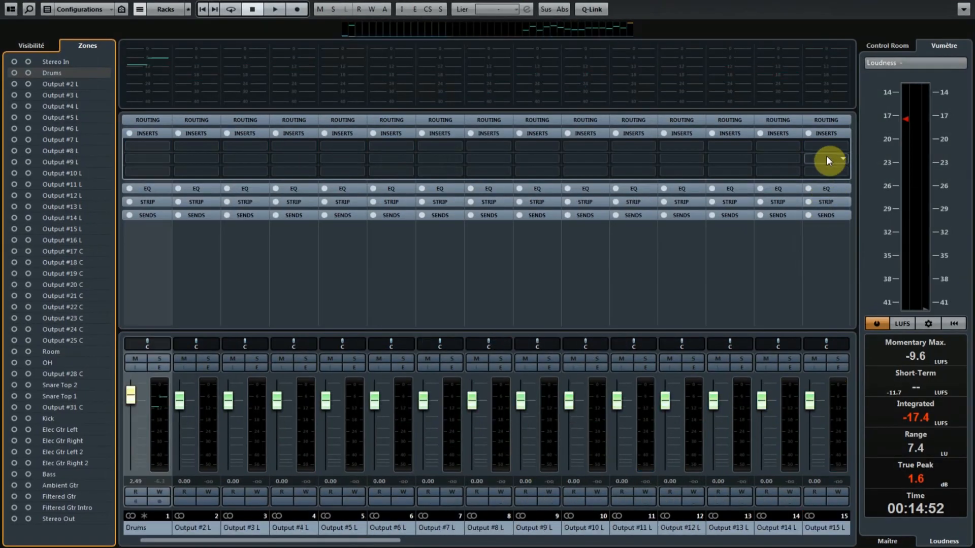
pyautogui.click(846, 541)
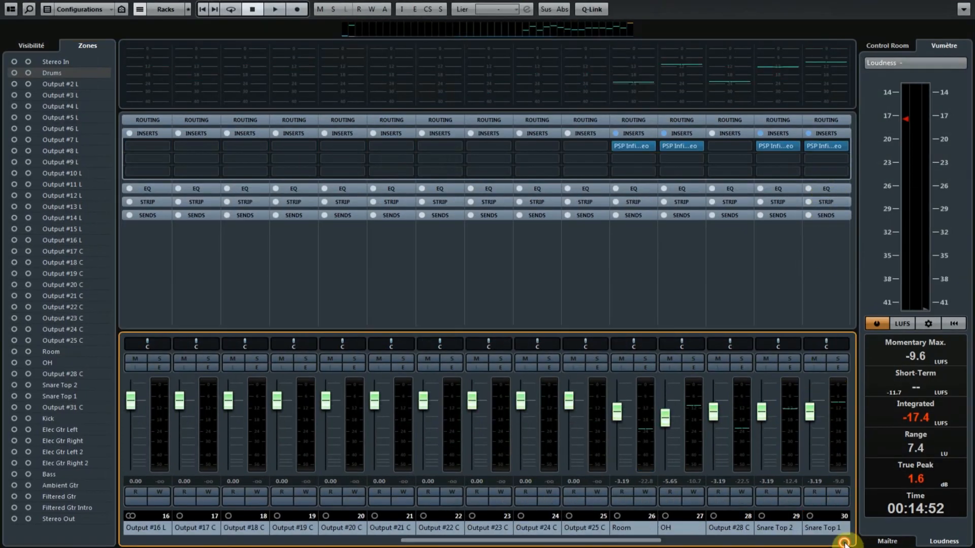
pyautogui.click(832, 145)
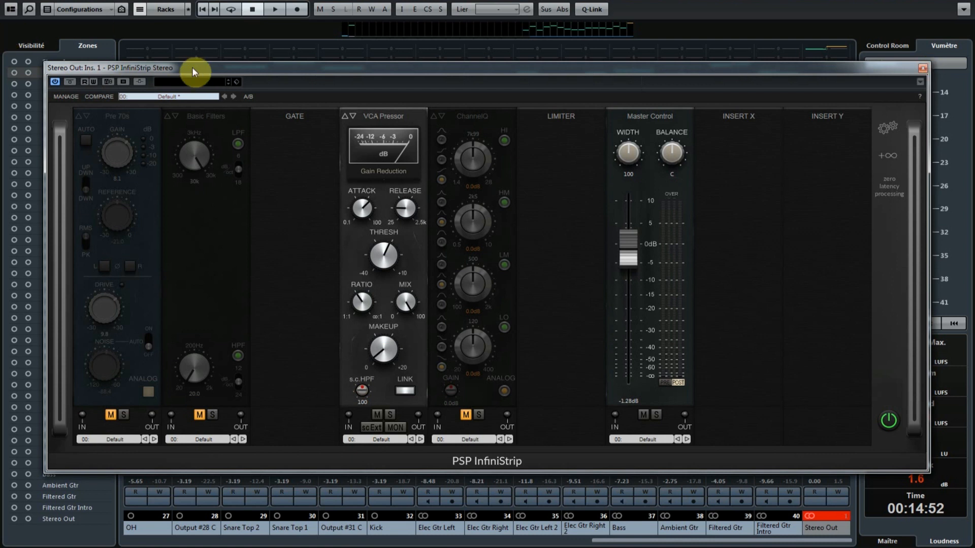
pyautogui.click(922, 70)
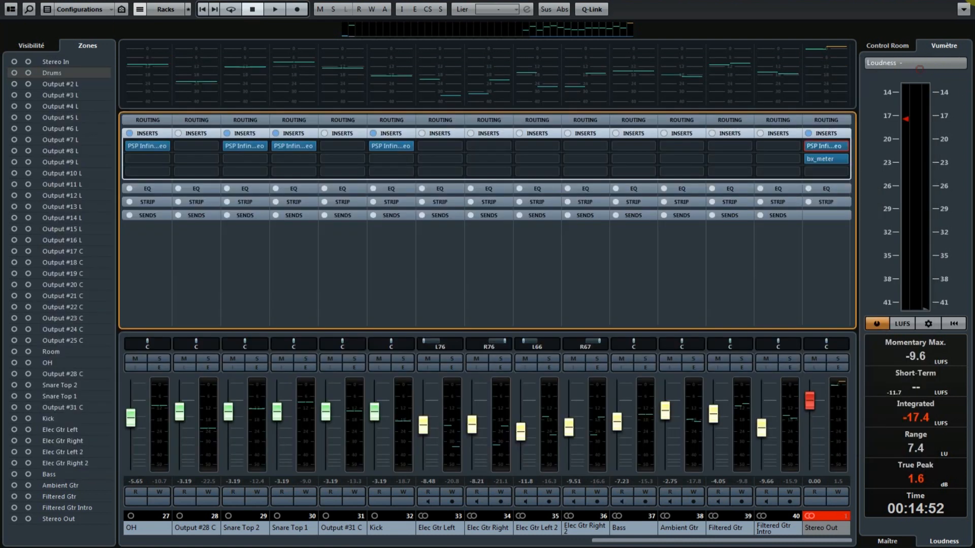
pyautogui.click(973, 1)
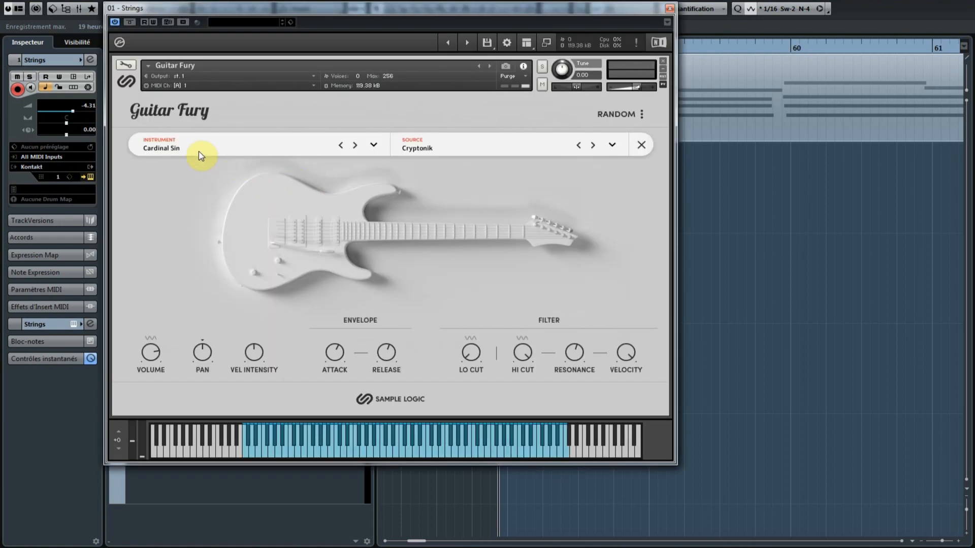
# - View the Guitar Fury preset browser of the Strings track and of the Bass track, closing each instrument without changing its preset
pyautogui.click(174, 149)
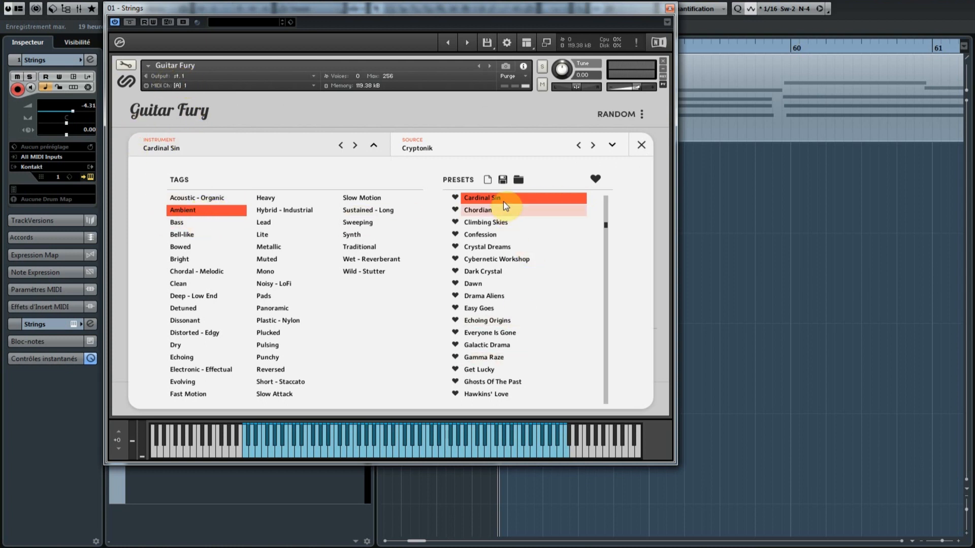
pyautogui.click(669, 10)
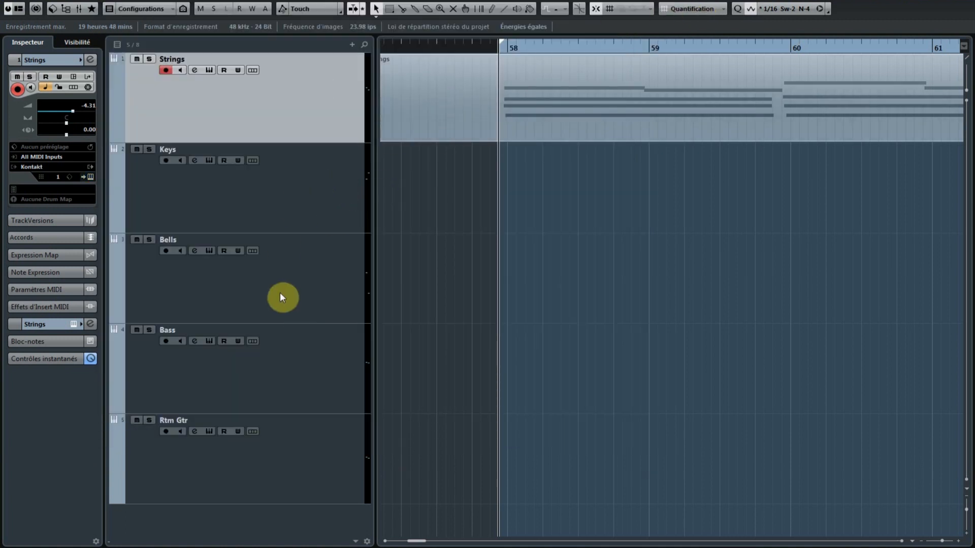
pyautogui.click(300, 357)
pyautogui.click(90, 177)
pyautogui.click(182, 151)
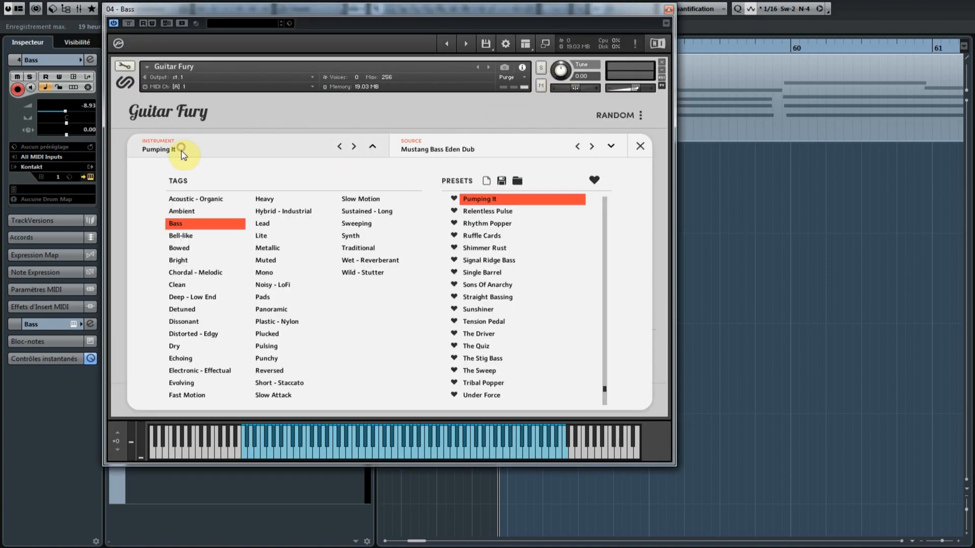
pyautogui.click(208, 151)
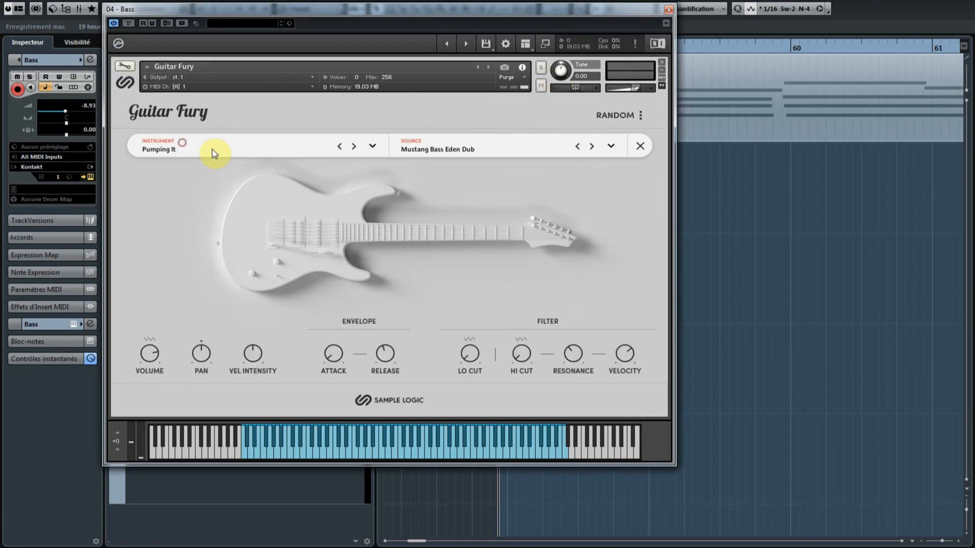
pyautogui.click(667, 14)
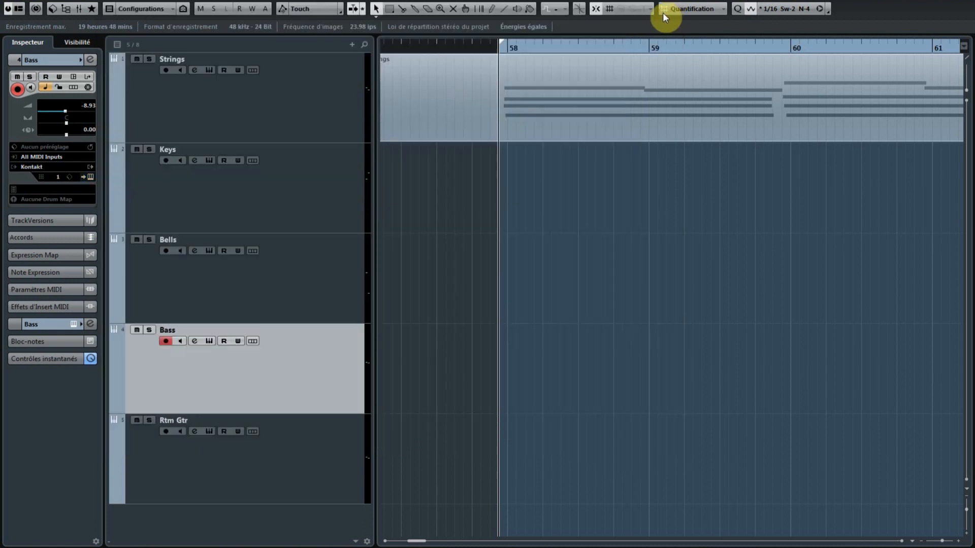
# - Play the individual parts from bar 58 and follow the Strings part toward the Keys and Bells parts
pyautogui.press('space')
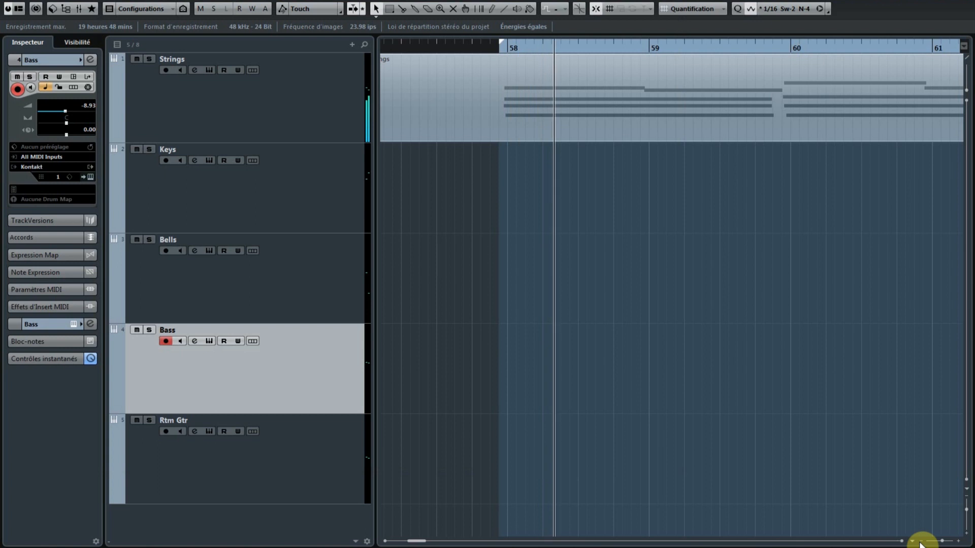
pyautogui.click(920, 543)
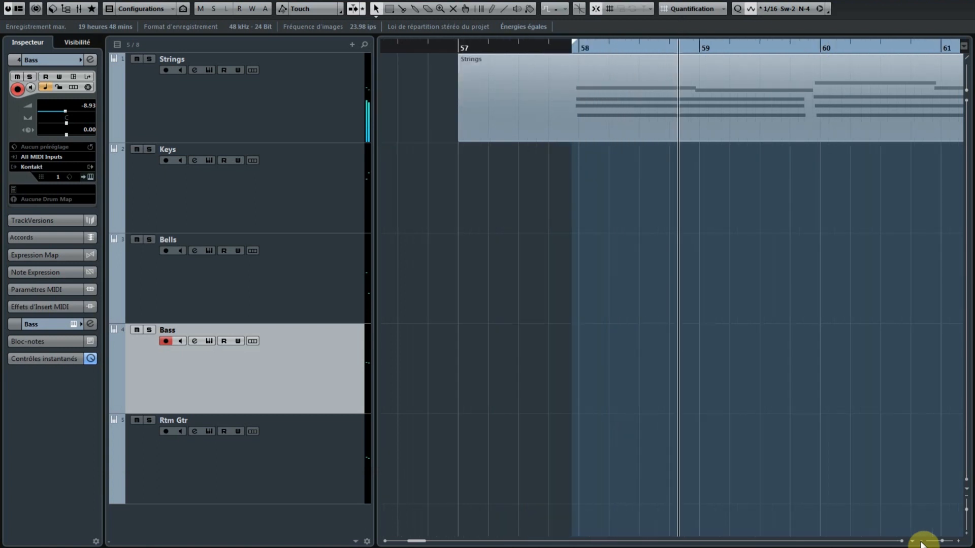
pyautogui.click(920, 543)
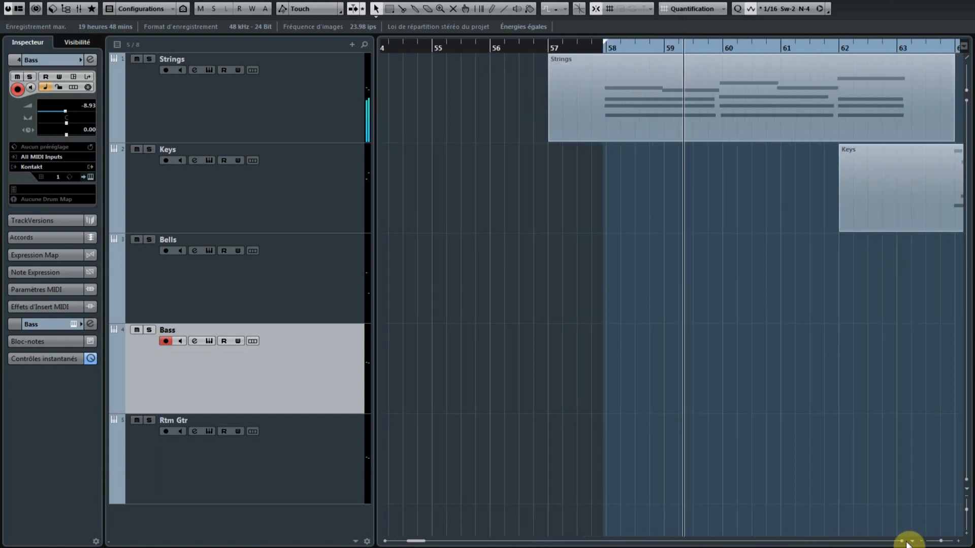
pyautogui.click(902, 542)
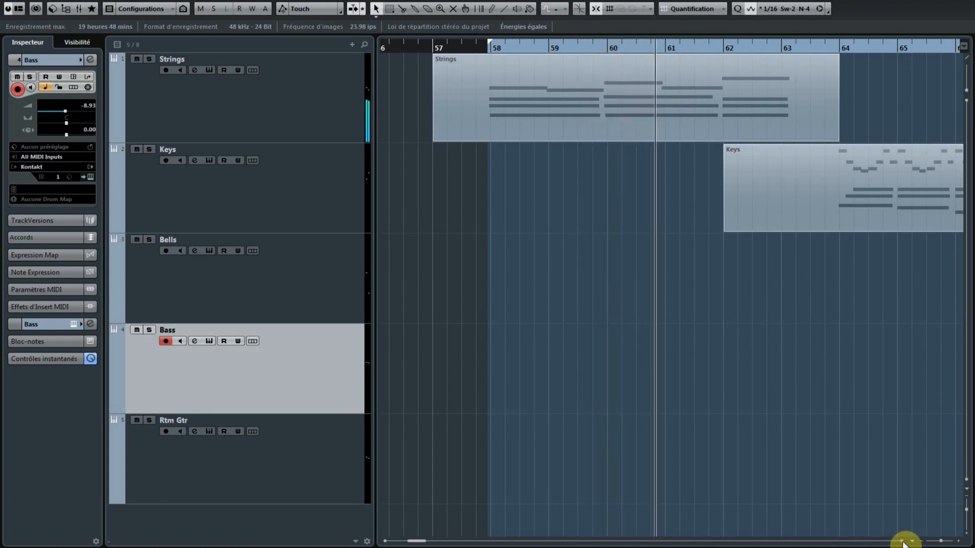
pyautogui.click(902, 543)
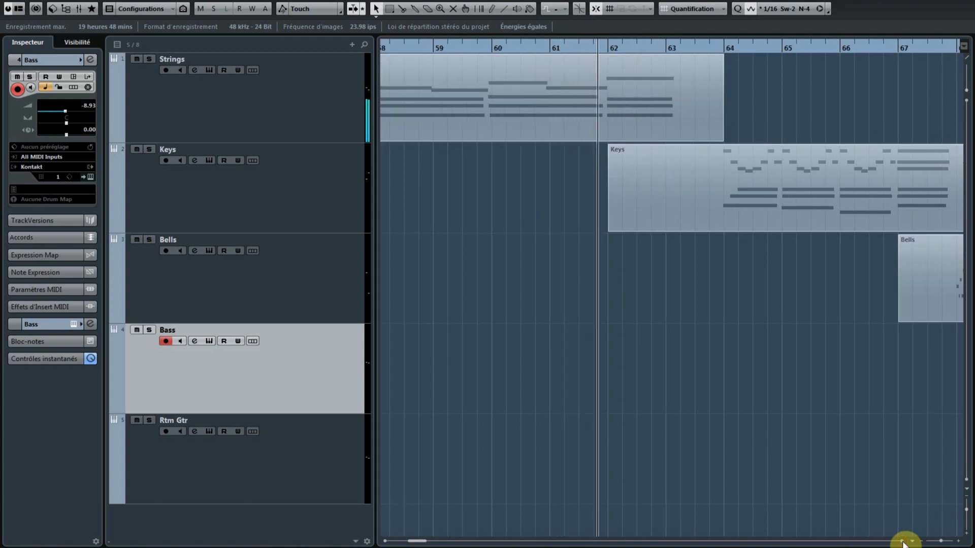
pyautogui.click(903, 542)
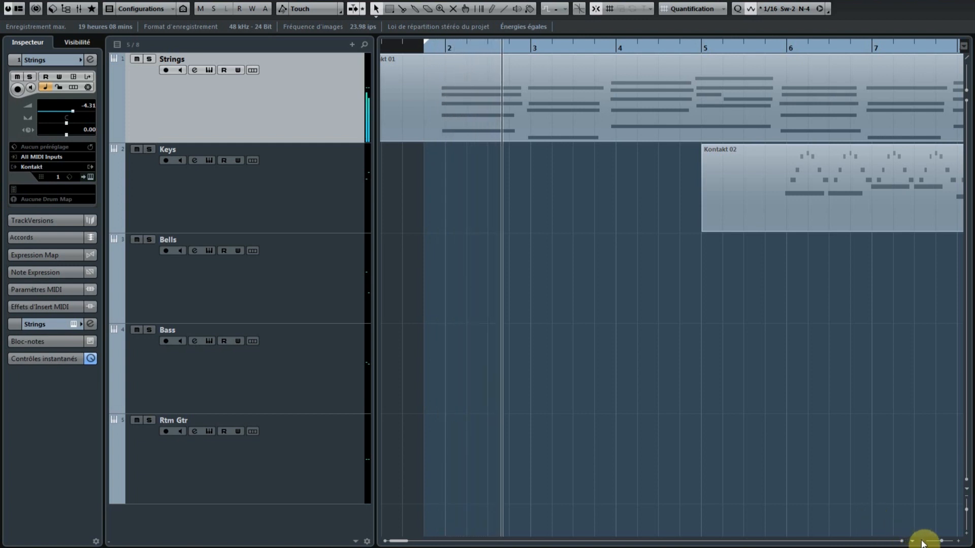
# - Follow the Strings playback through the entries of the Keys, Bells, Bass and Rtm Gtr parts to the arrangement's end at bar 36
pyautogui.click(922, 543)
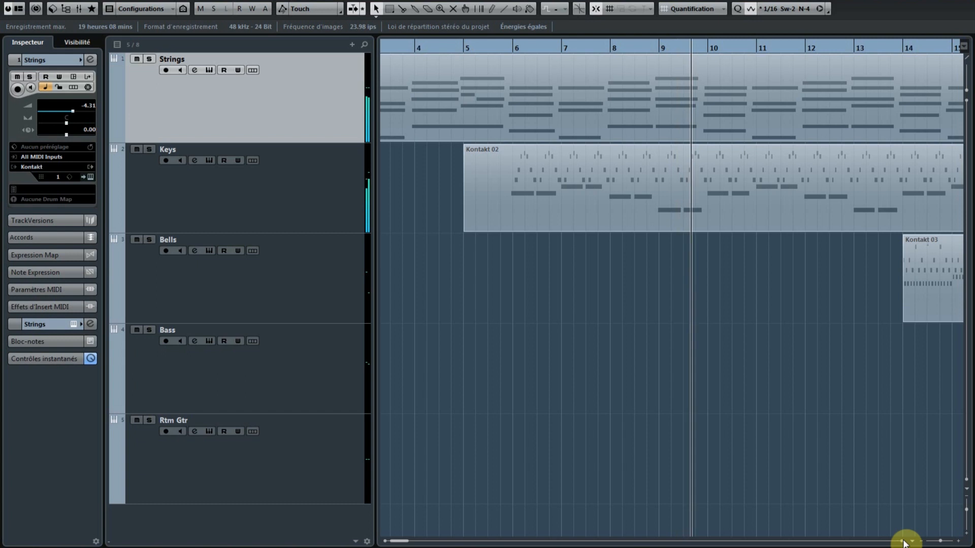
pyautogui.click(903, 542)
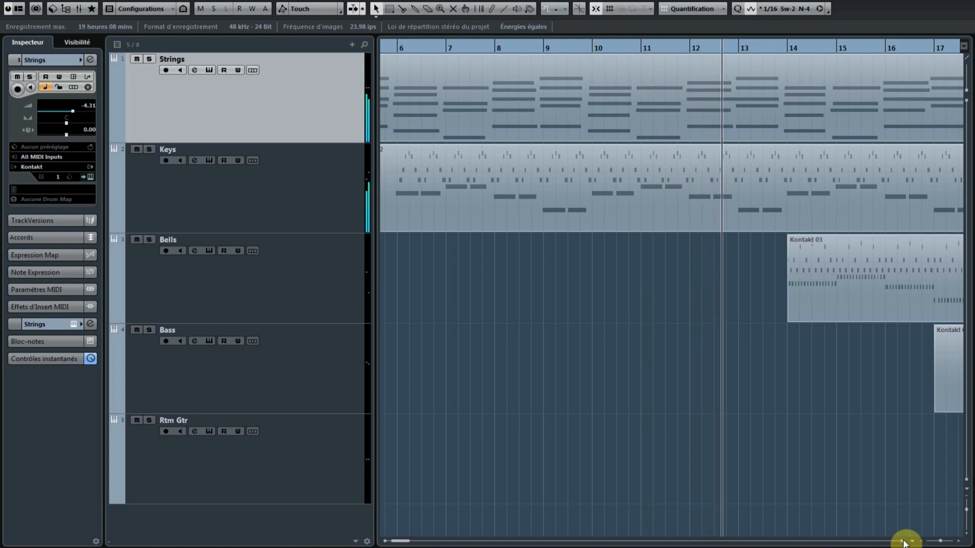
pyautogui.click(903, 543)
pyautogui.click(903, 542)
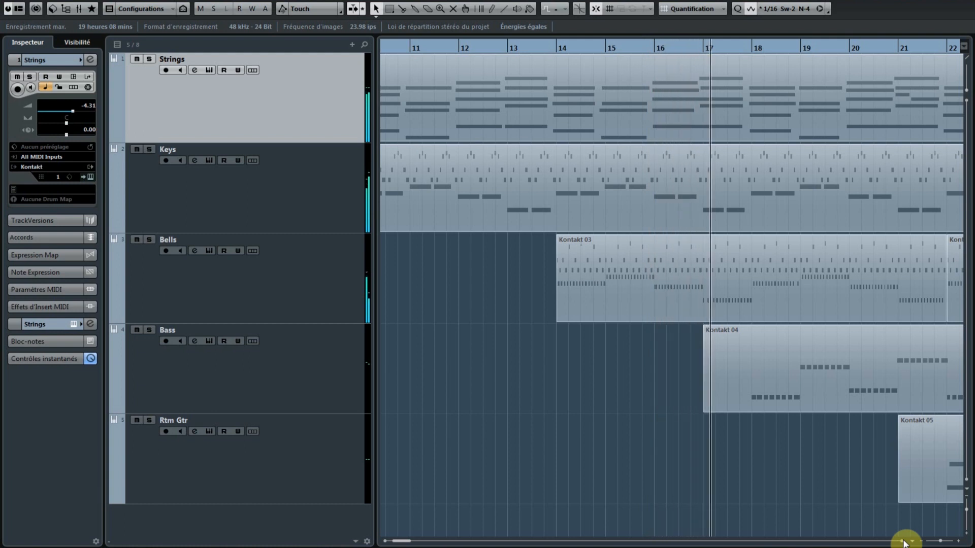
pyautogui.click(903, 541)
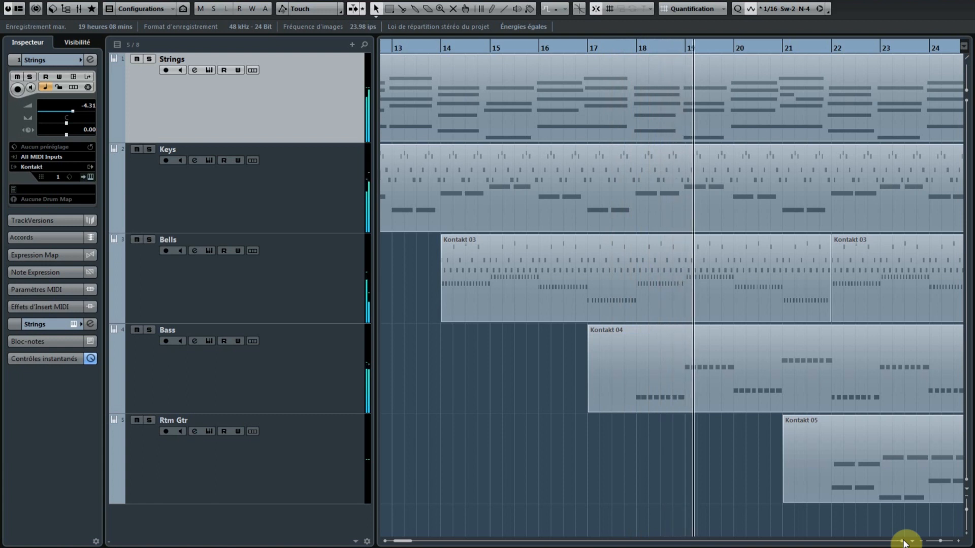
pyautogui.click(904, 541)
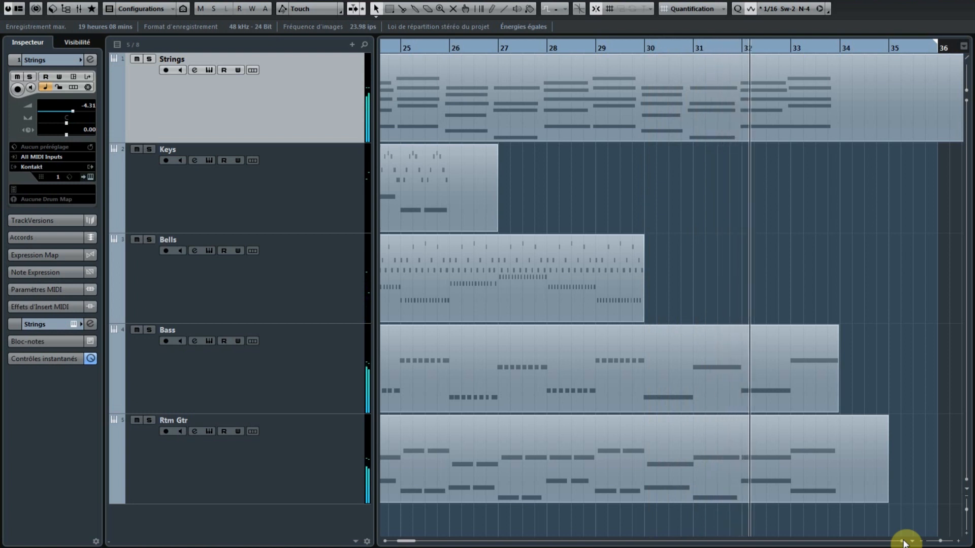
pyautogui.click(903, 541)
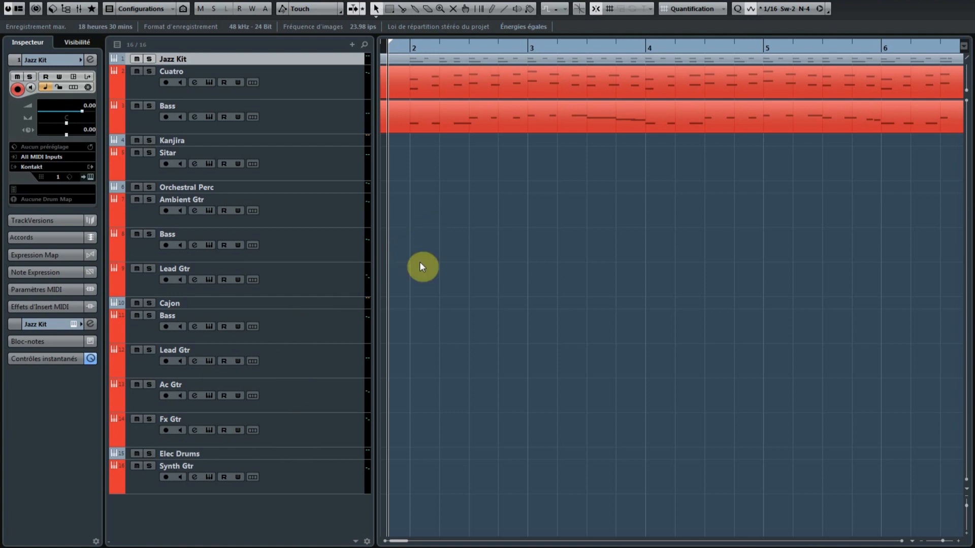
# - Play the Jazz Kit arrangement from just before bar 2 and follow the Cuatro and Bass parts into the Kanjira and Sitar section
pyautogui.press('space')
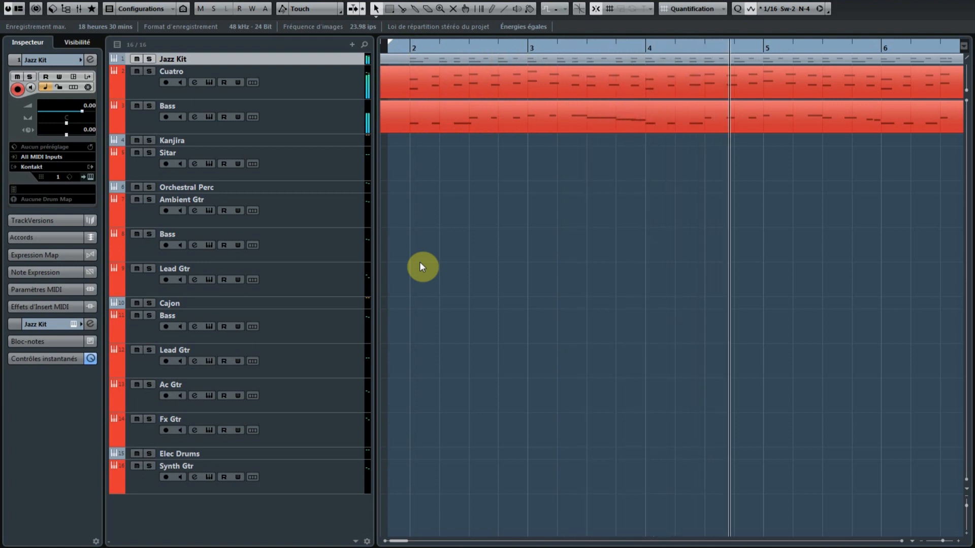
pyautogui.click(922, 541)
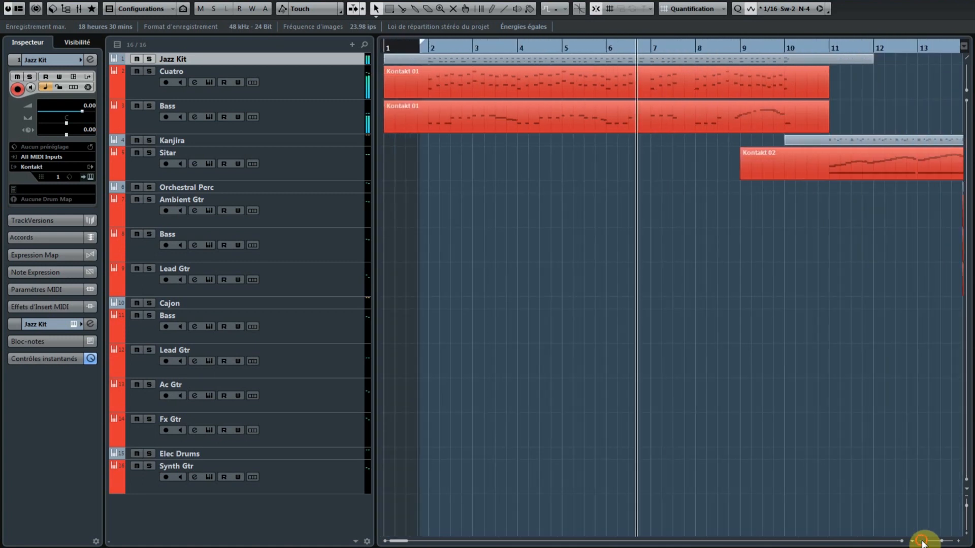
pyautogui.click(922, 541)
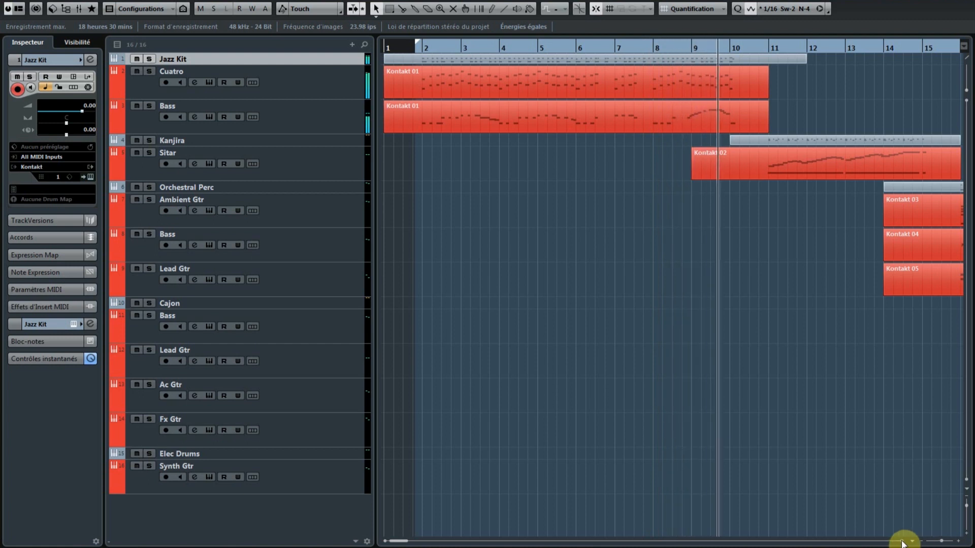
pyautogui.click(902, 542)
pyautogui.click(902, 542)
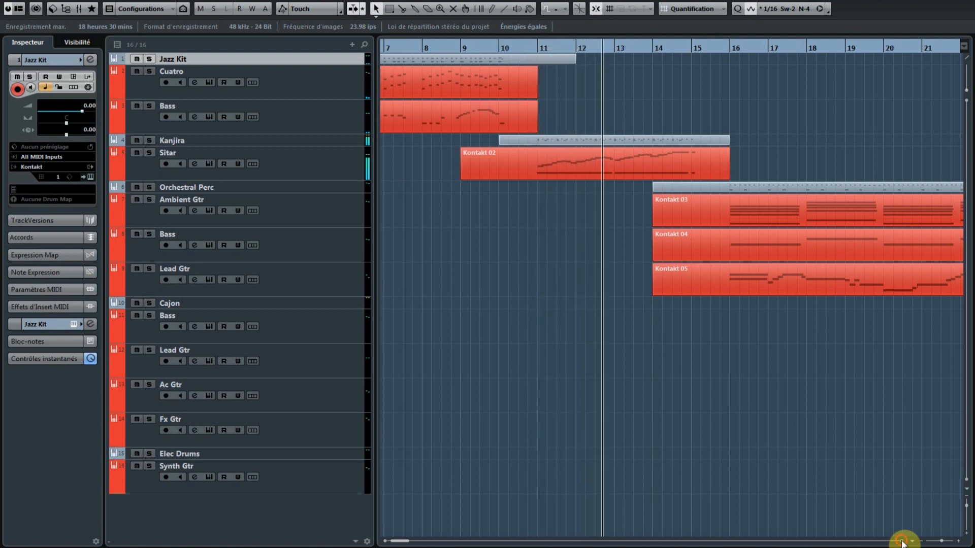
pyautogui.click(902, 542)
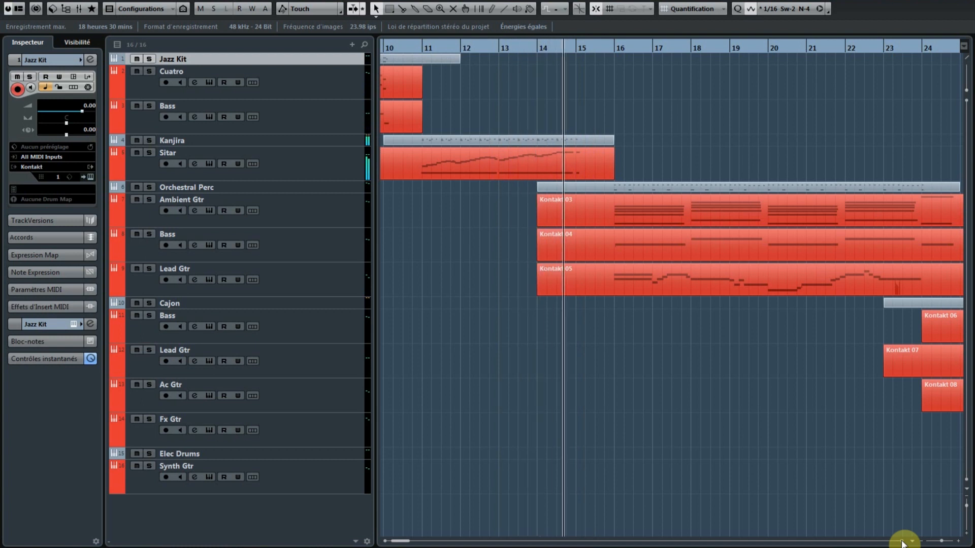
# - Follow the playback through the Orchestral Perc, Ambient Gtr, Bass and Lead Gtr section and on through the Cajon and Ac Gtr section
pyautogui.click(901, 541)
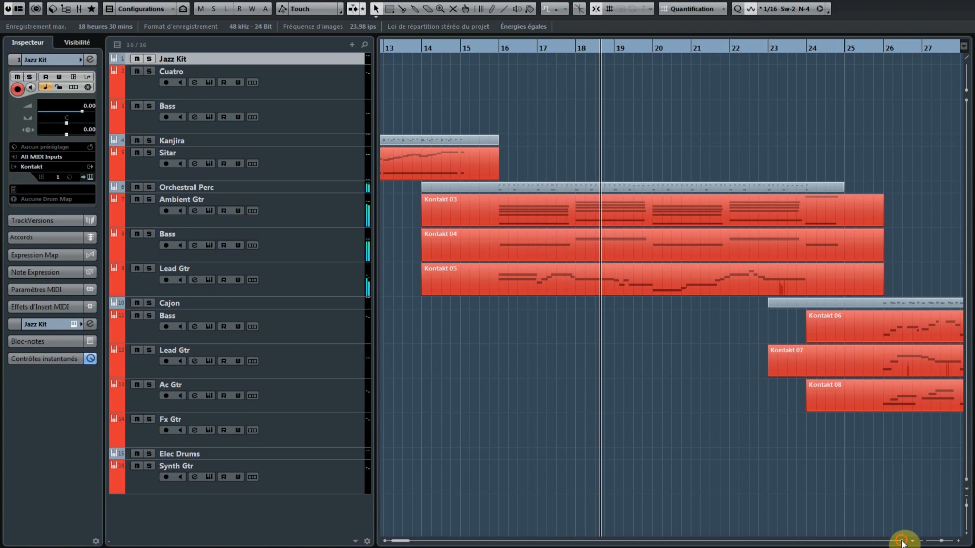
pyautogui.click(901, 542)
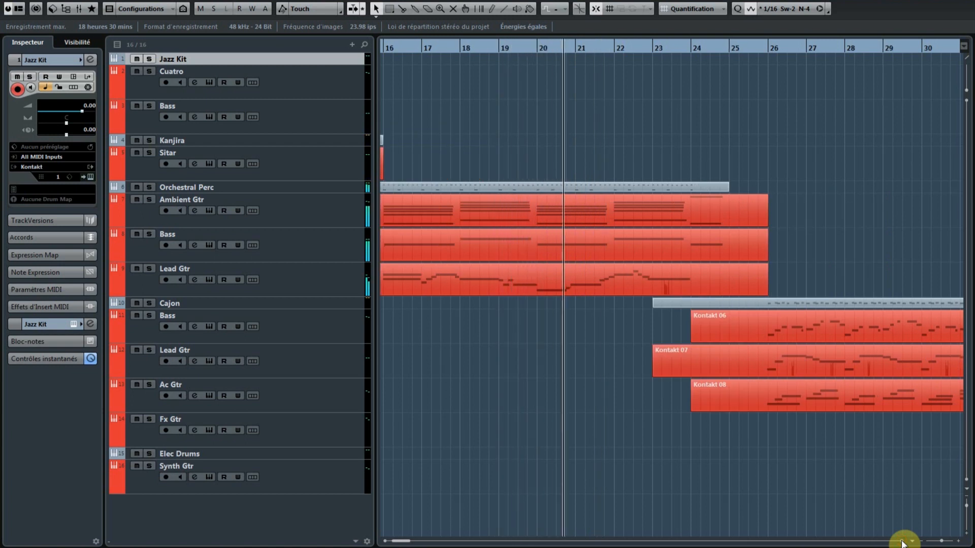
pyautogui.click(902, 542)
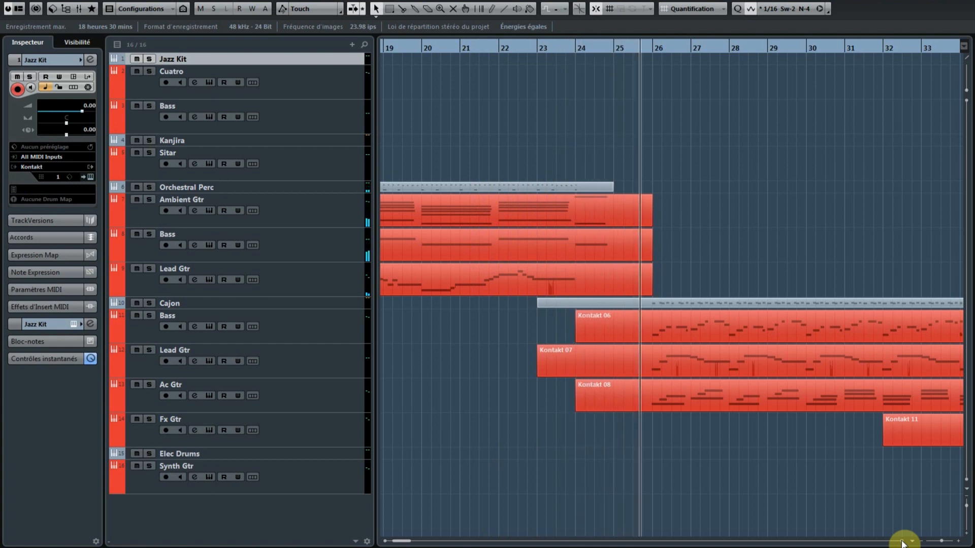
pyautogui.click(903, 542)
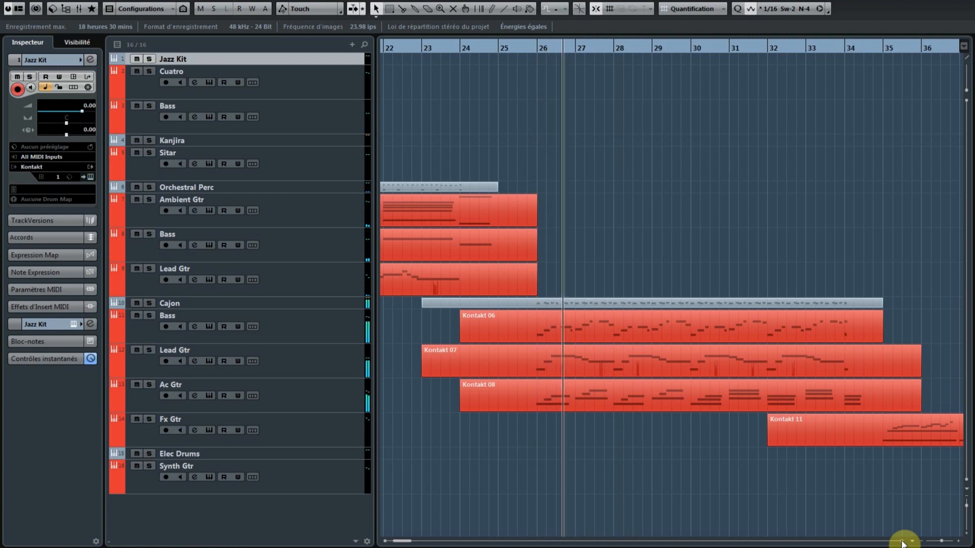
pyautogui.click(903, 542)
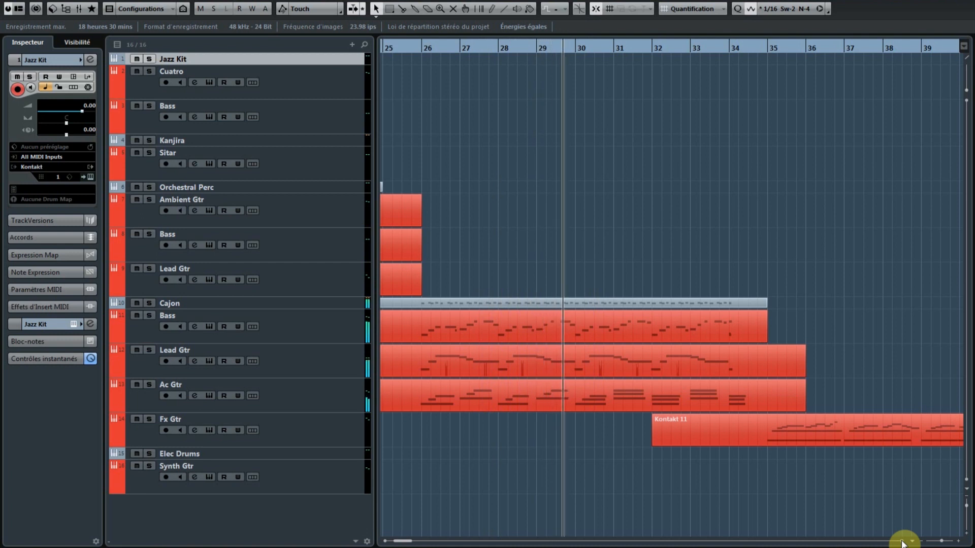
pyautogui.click(902, 542)
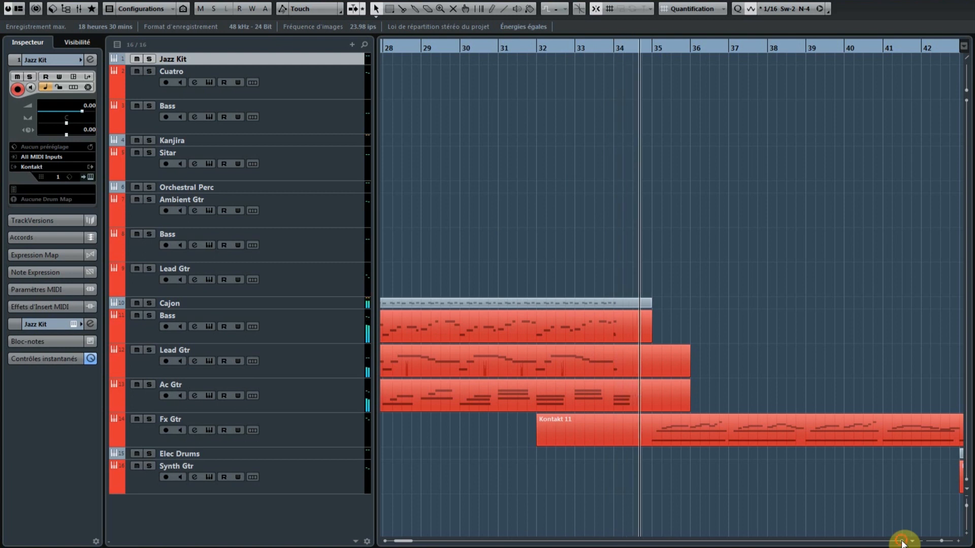
# - Follow the playback through the Fx Gtr part and the closing Elec Drums and Synth Gtr section to bar 54
pyautogui.hscroll(3, 902, 543)
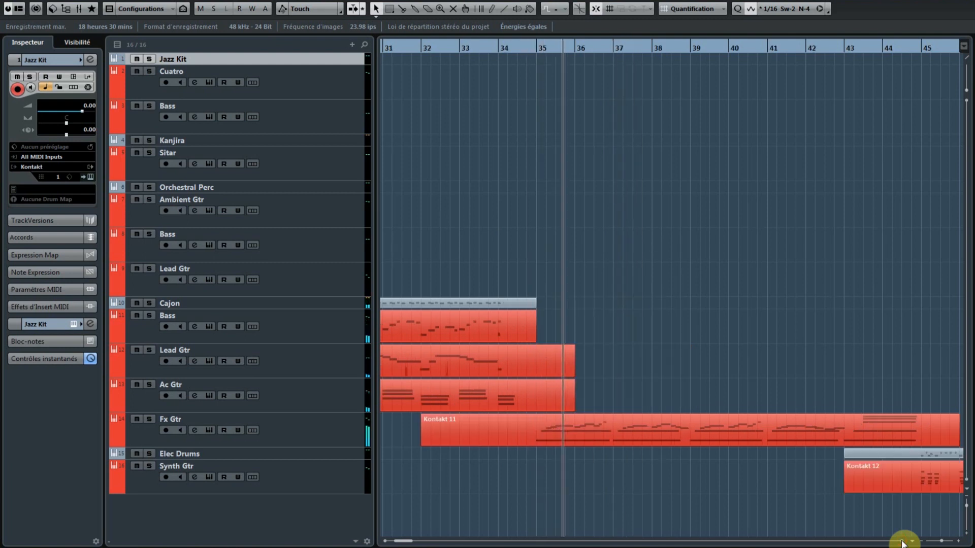
pyautogui.hscroll(3, 902, 542)
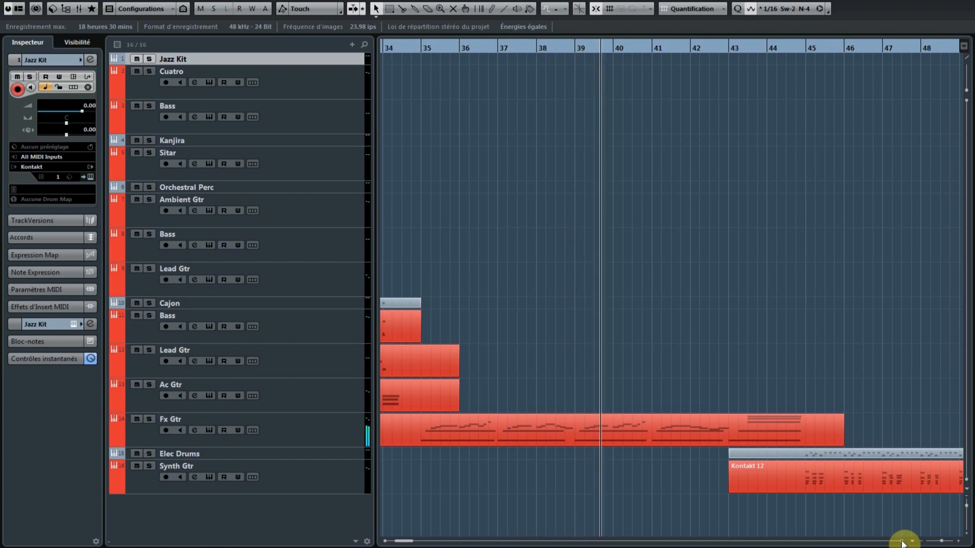
pyautogui.click(902, 543)
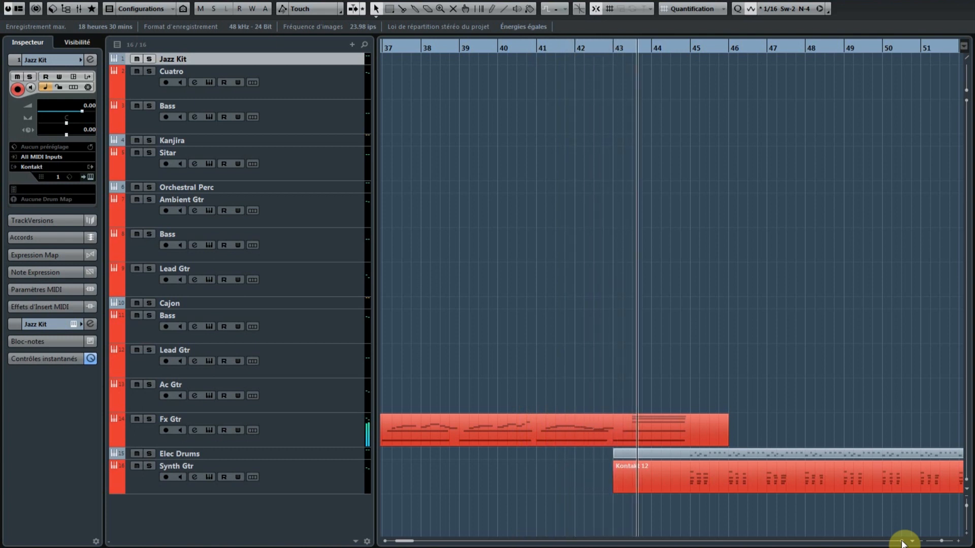
pyautogui.click(903, 544)
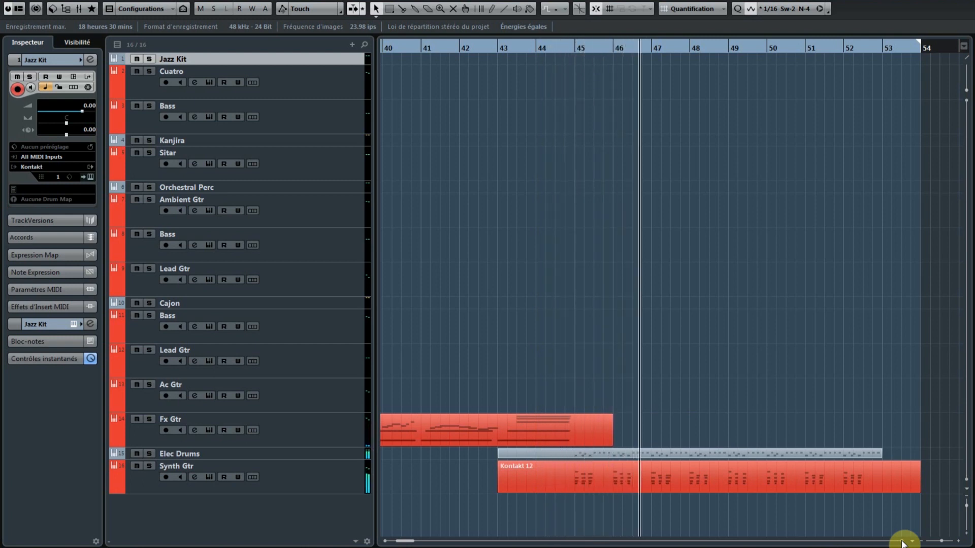
pyautogui.click(903, 544)
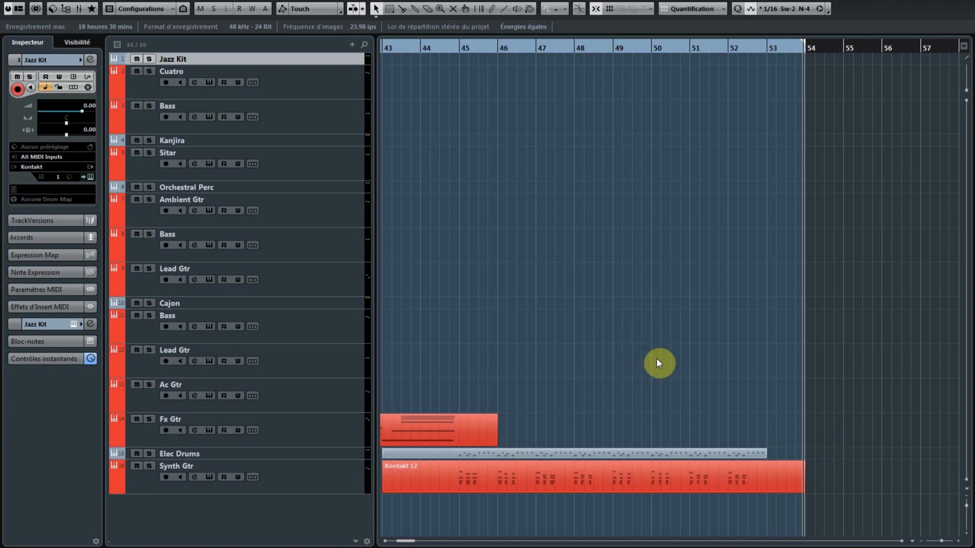
pyautogui.click(430, 465)
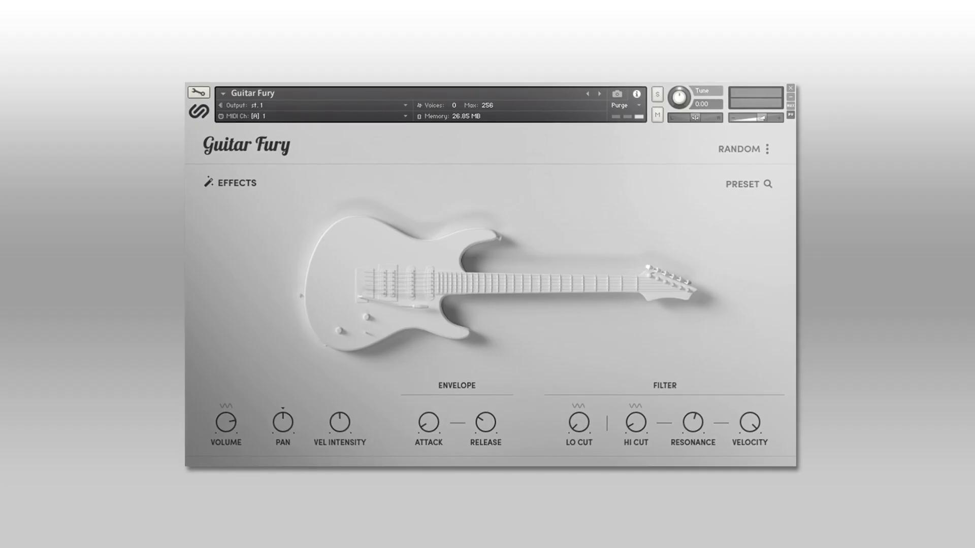